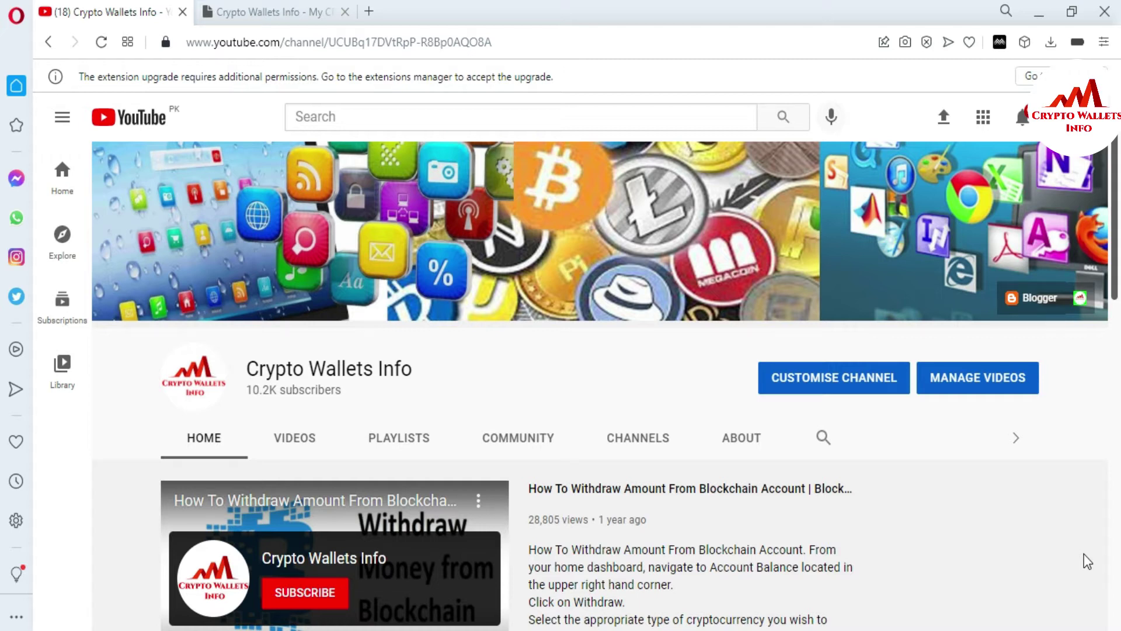
# Switch from the YouTube channel page to the Crypto Wallets Info website tab.
pyautogui.click(303, 15)
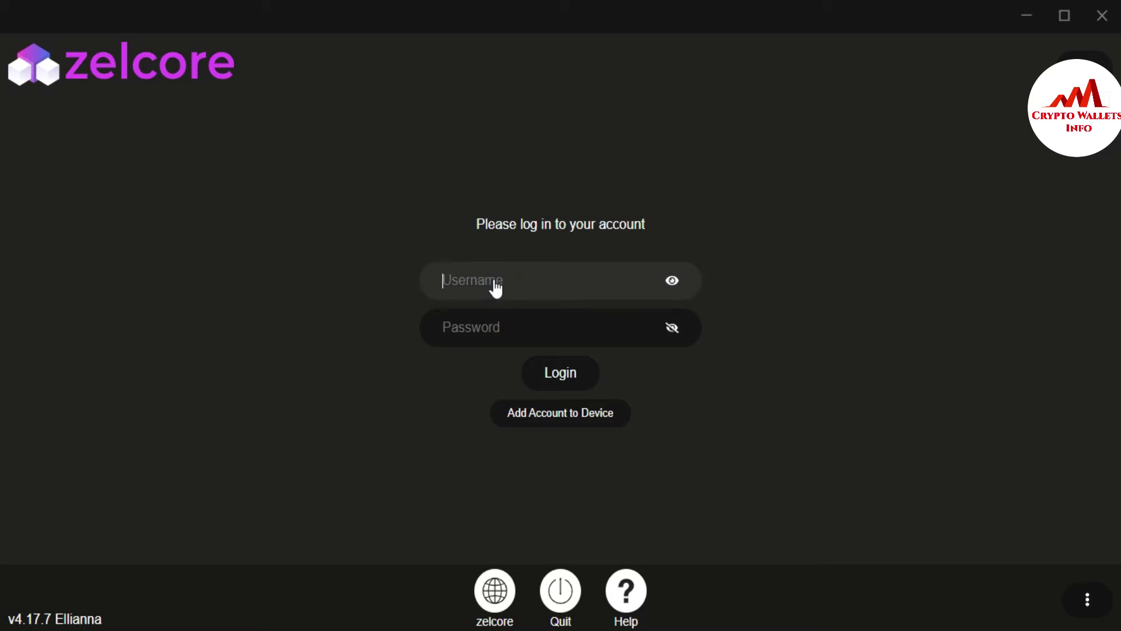
# Log in to Zelcore with the account username and password.
pyautogui.write('test101')
pyautogui.click(496, 344)
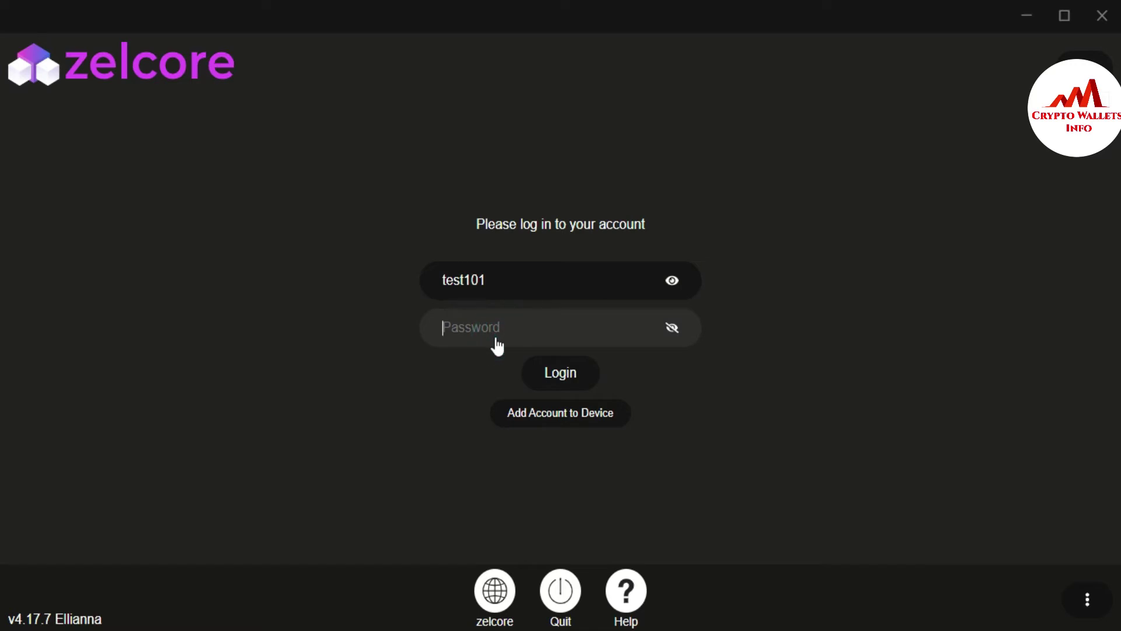
pyautogui.write('•••••••••••••••')
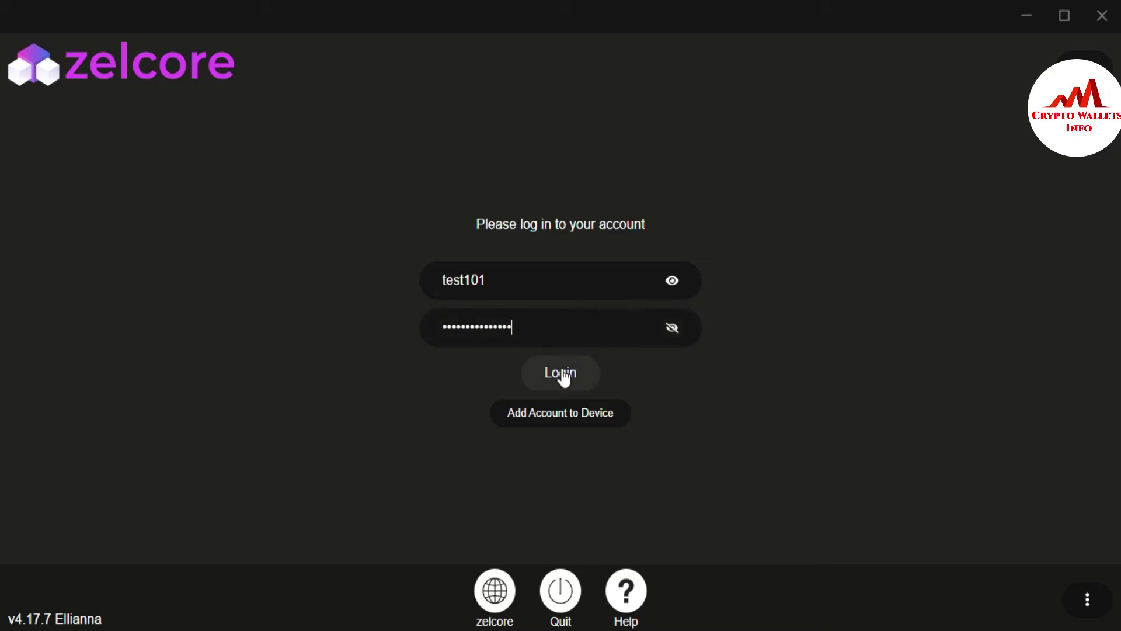
pyautogui.click(563, 375)
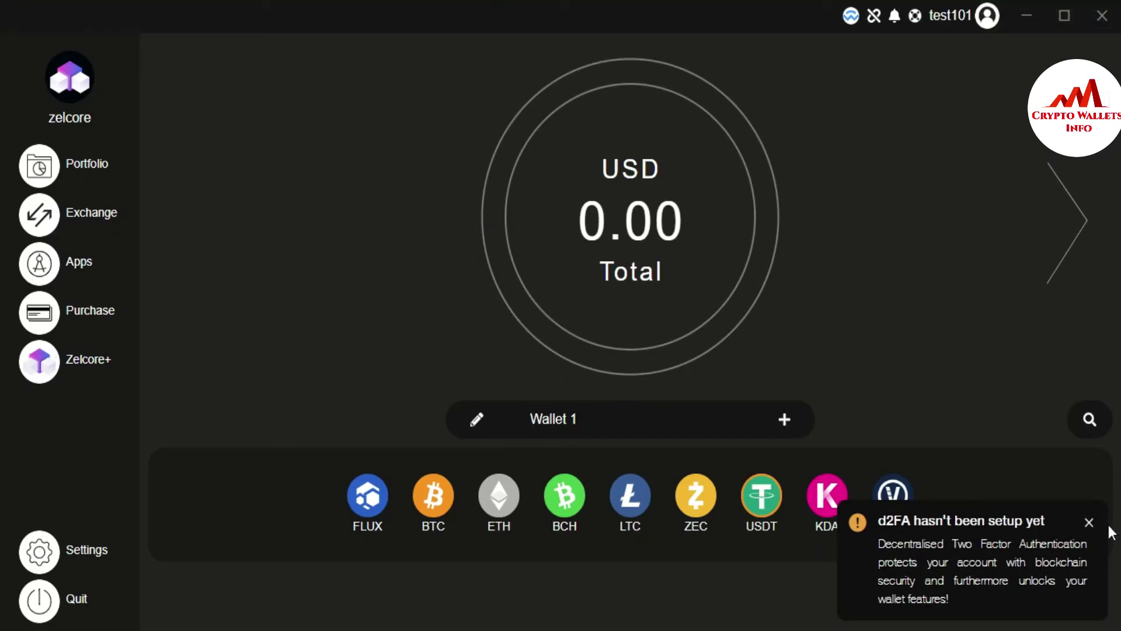
# Dismiss the d2FA reminder, view the Bitcoin wallet page, then return to Portfolio.
pyautogui.click(1089, 522)
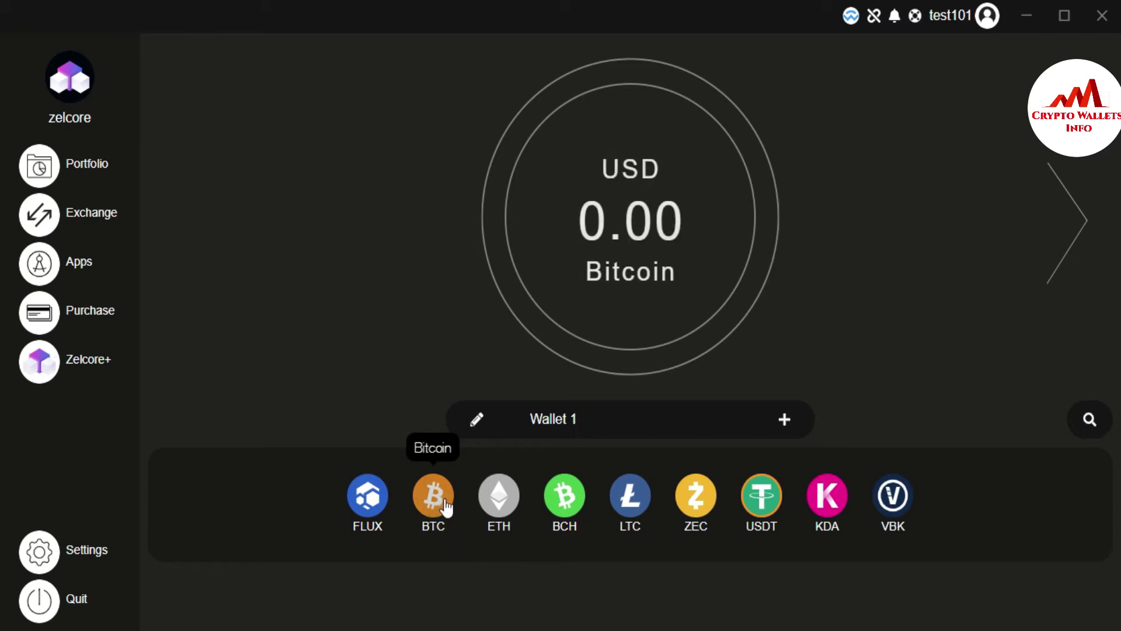
pyautogui.click(432, 512)
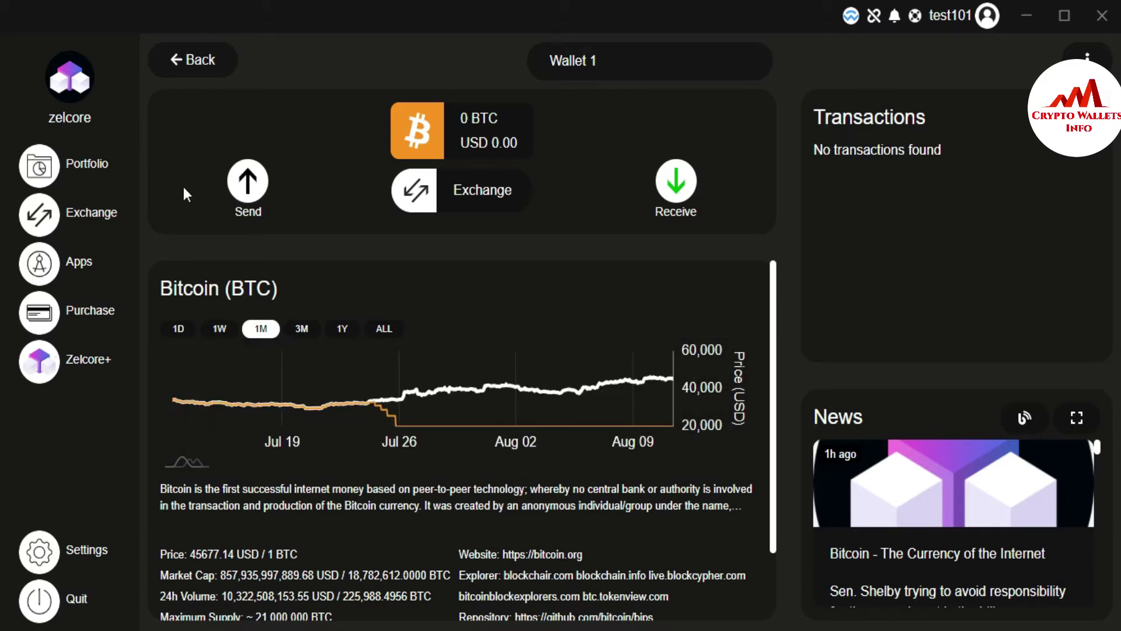
pyautogui.click(87, 174)
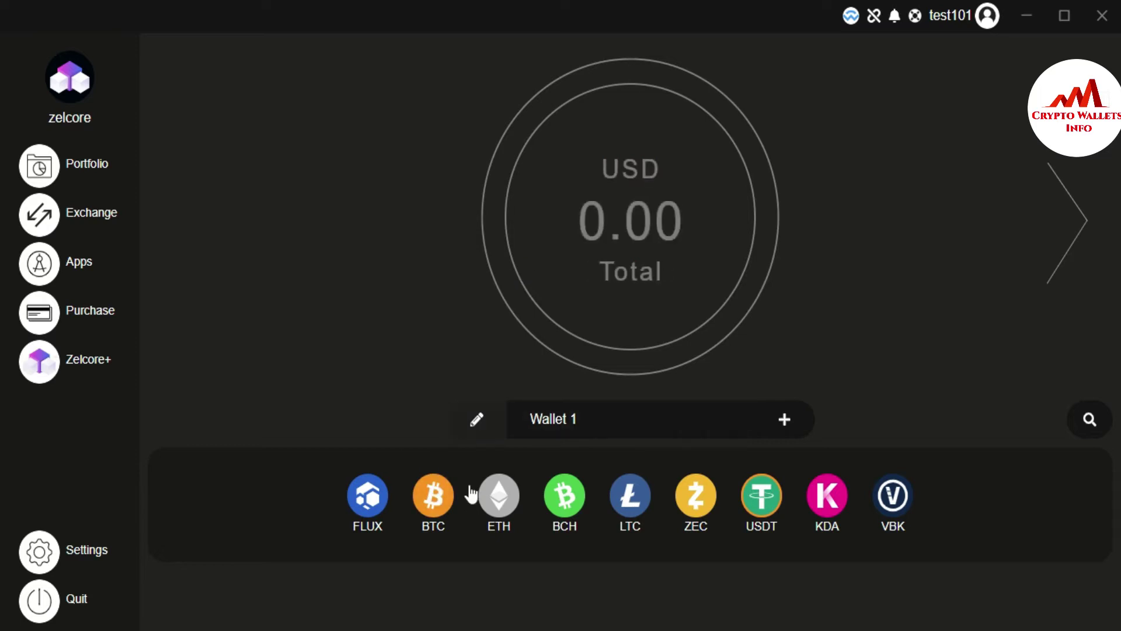
# Open Asset management from the profile Settings.
pyautogui.click(987, 21)
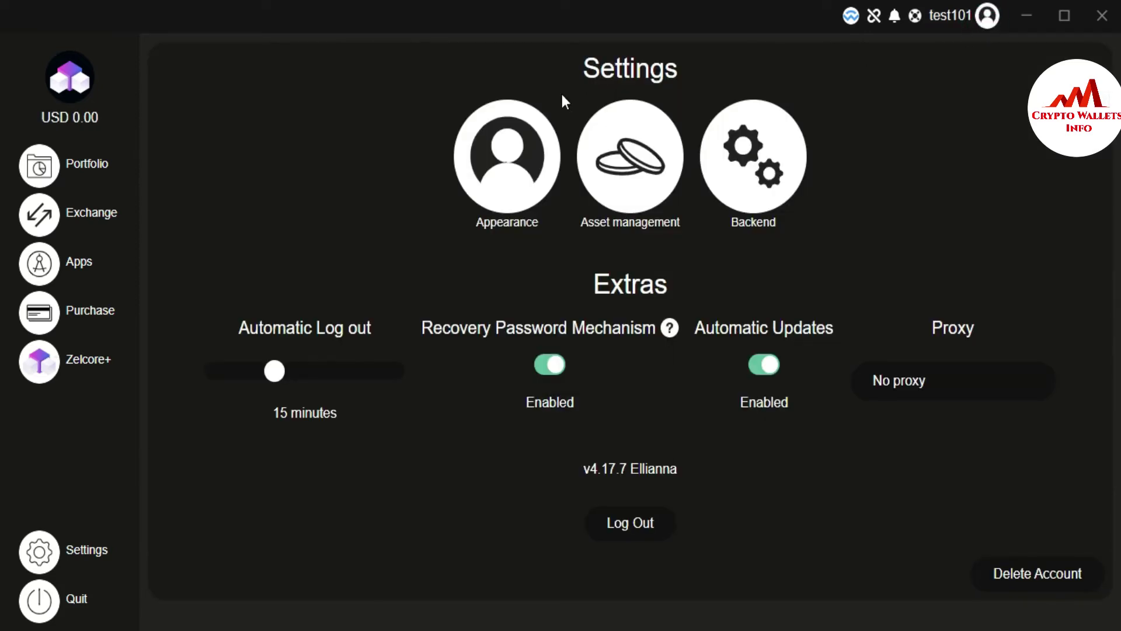
pyautogui.click(630, 161)
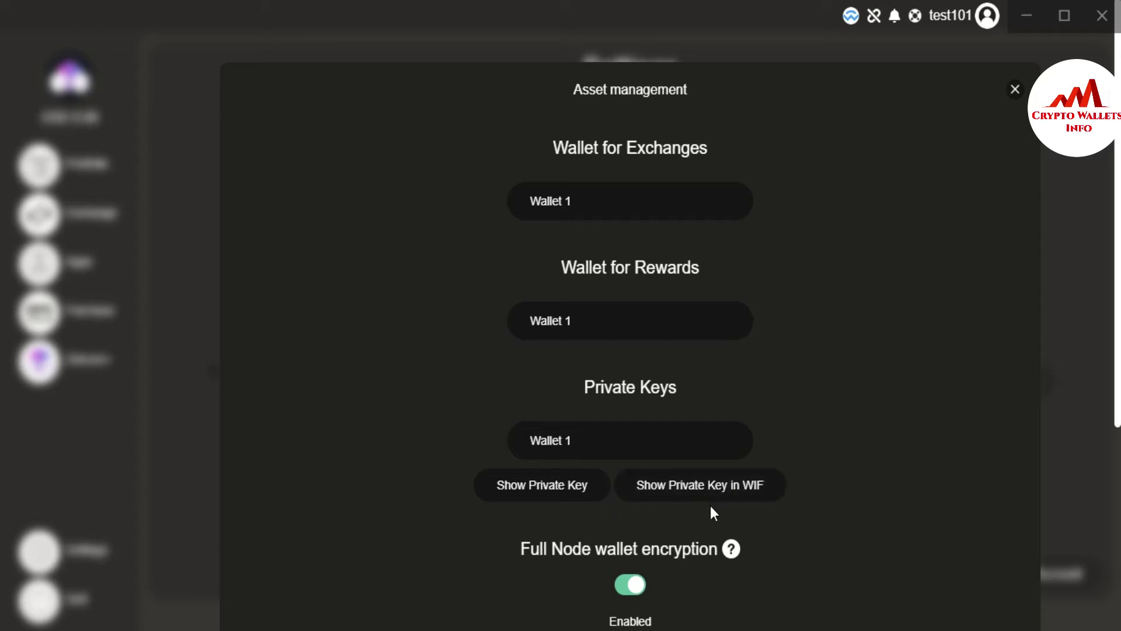
# Reveal and copy Wallet 1's hex private key, then switch to a blank Notepad document.
pyautogui.click(535, 486)
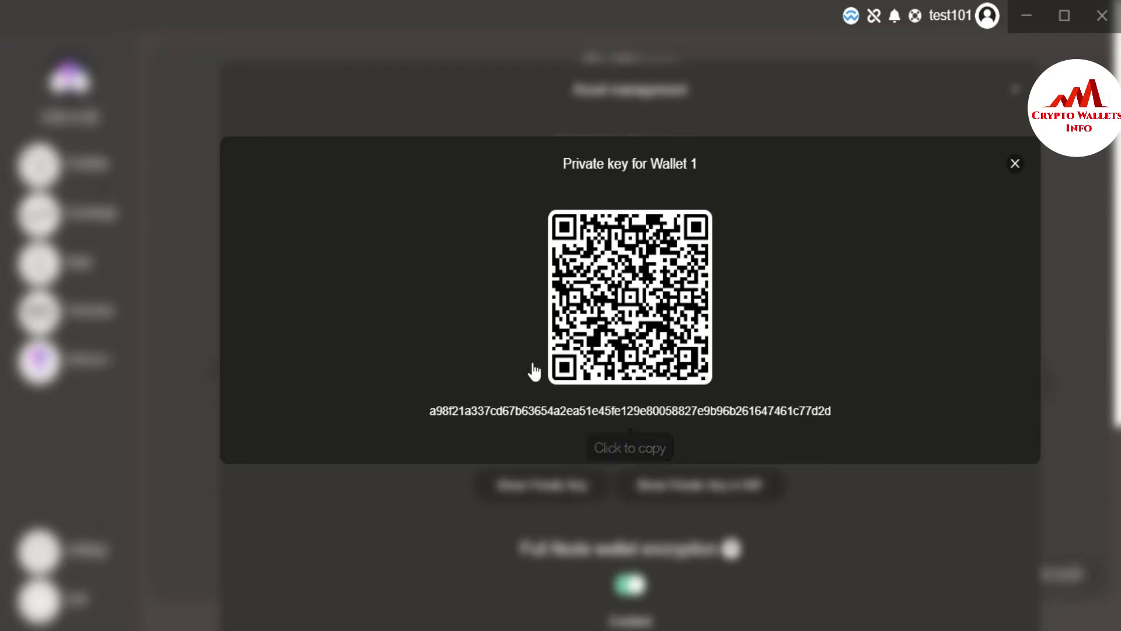
pyautogui.click(572, 411)
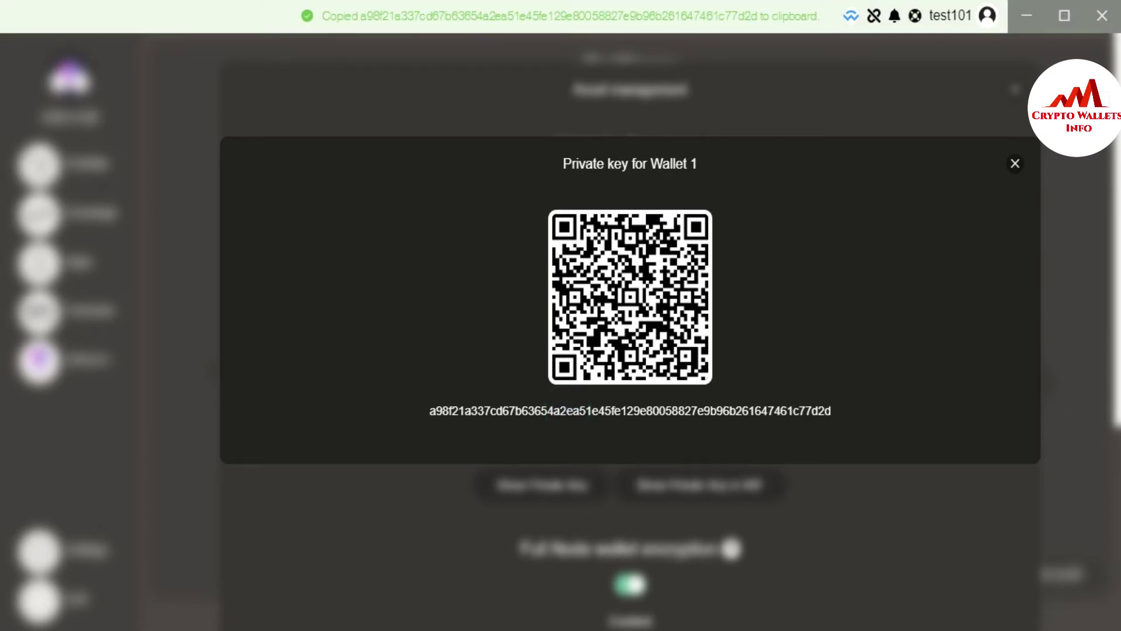
pyautogui.hotkey('alt', 'Tab')
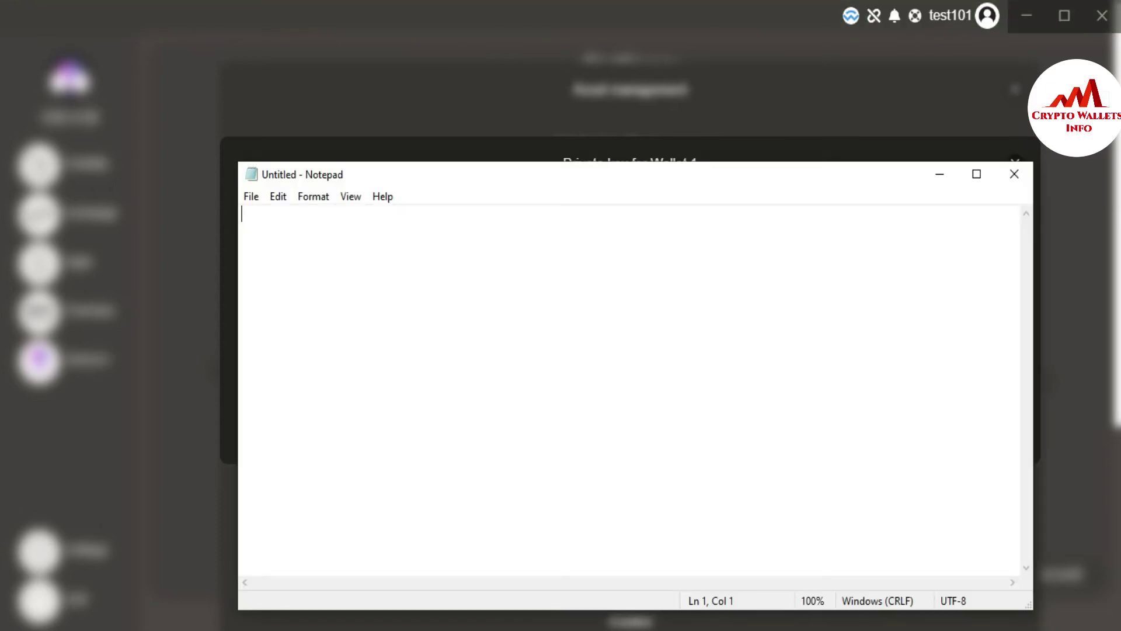
# Write 'Zelcore Wallet Private key', paste the key below, add a line of '=' signs, and minimise Notepad.
pyautogui.write('Zelco')
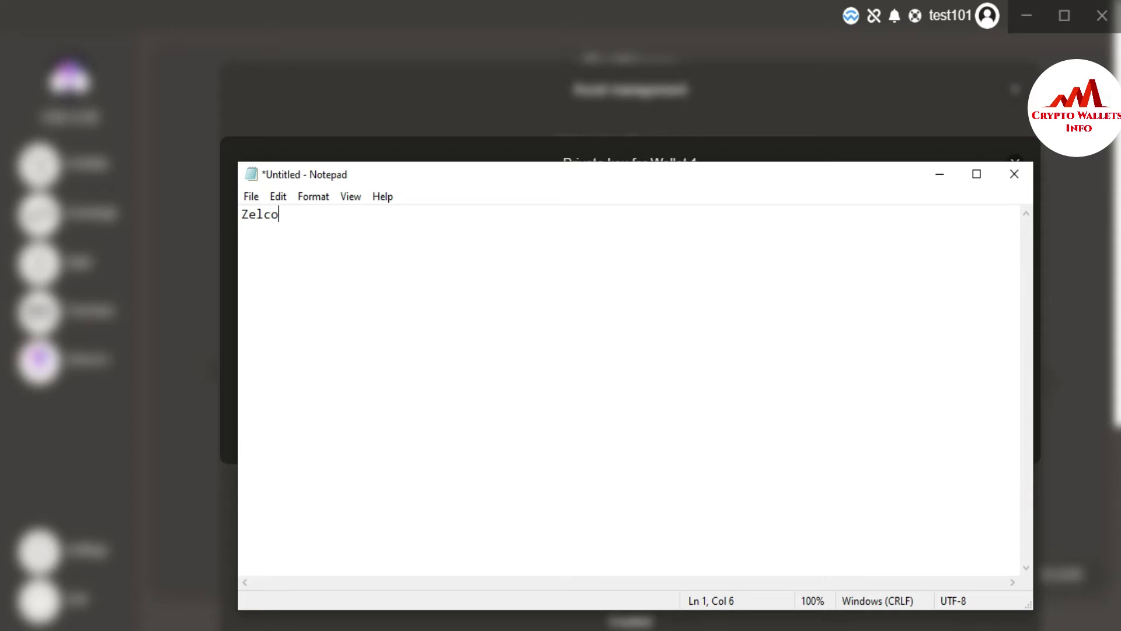
pyautogui.write('re Wallet Pri')
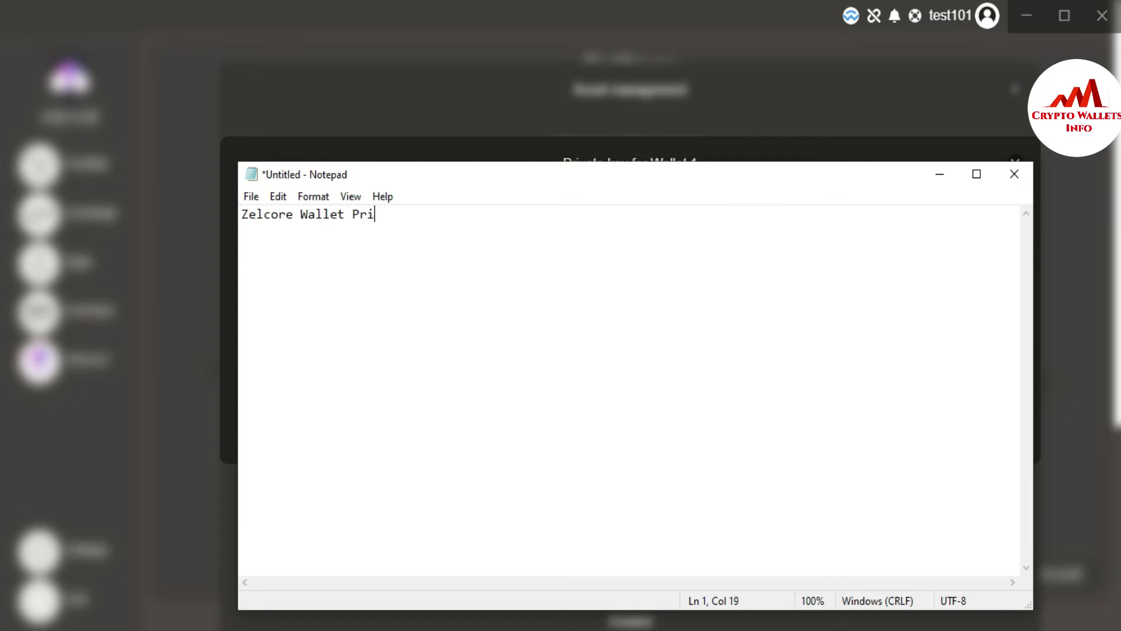
pyautogui.write('vate key')
pyautogui.press('Return')
pyautogui.press('Return')
pyautogui.press('Return')
pyautogui.hotkey('ctrl', 'v')
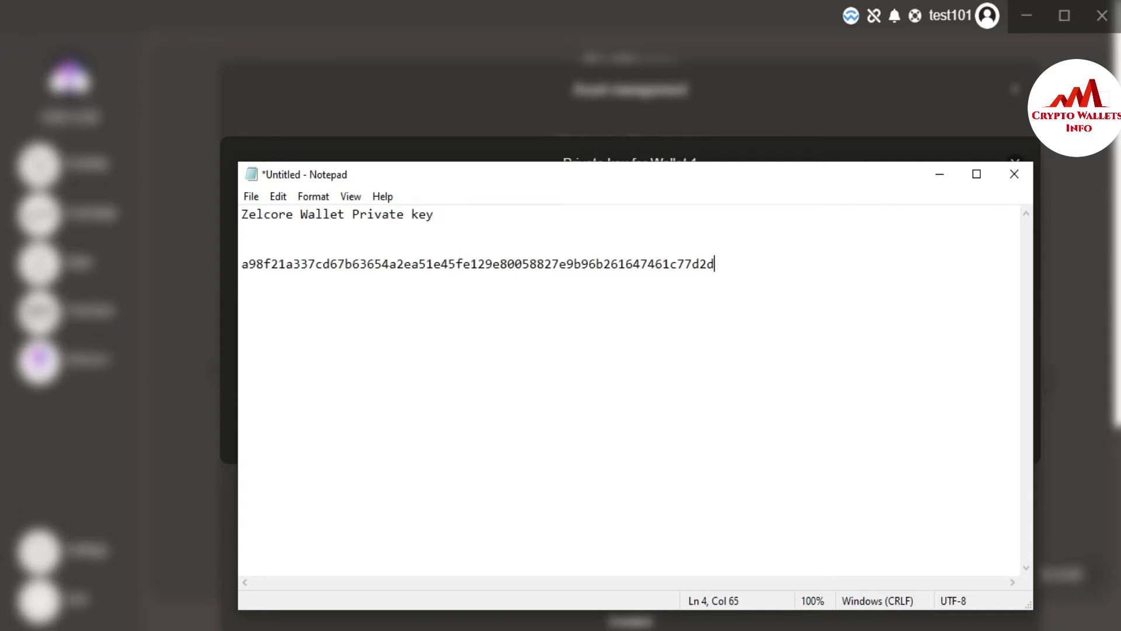
pyautogui.press('Return')
pyautogui.press('Return')
pyautogui.write('===============================================================')
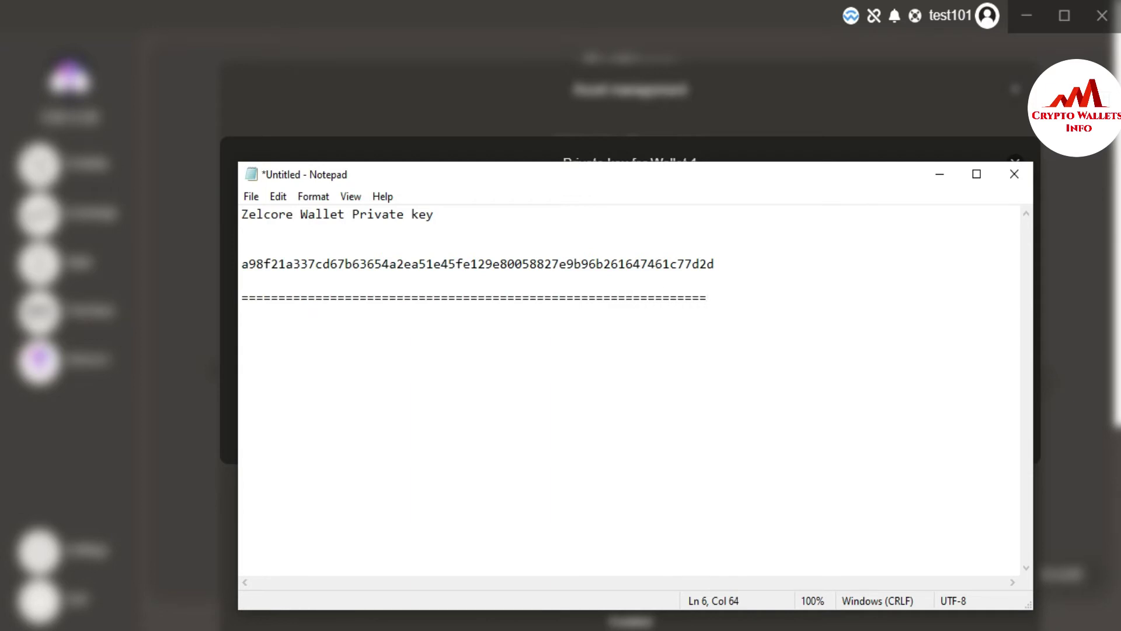
pyautogui.click(939, 174)
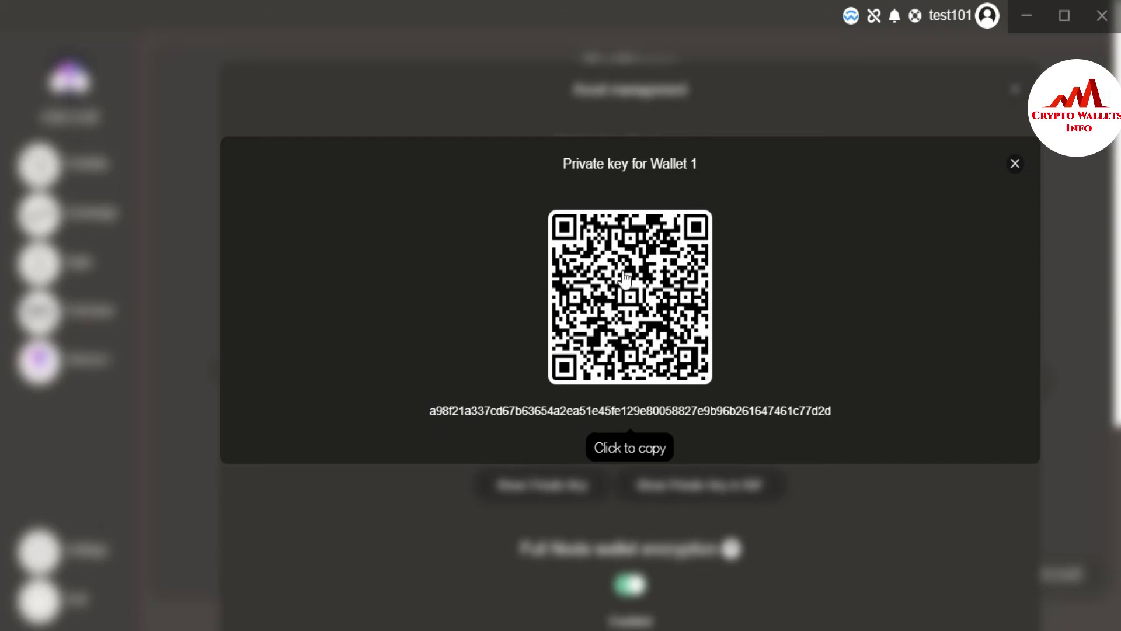
# Close the private key dialog and display Bitcoin's private key in WIF format.
pyautogui.click(1015, 164)
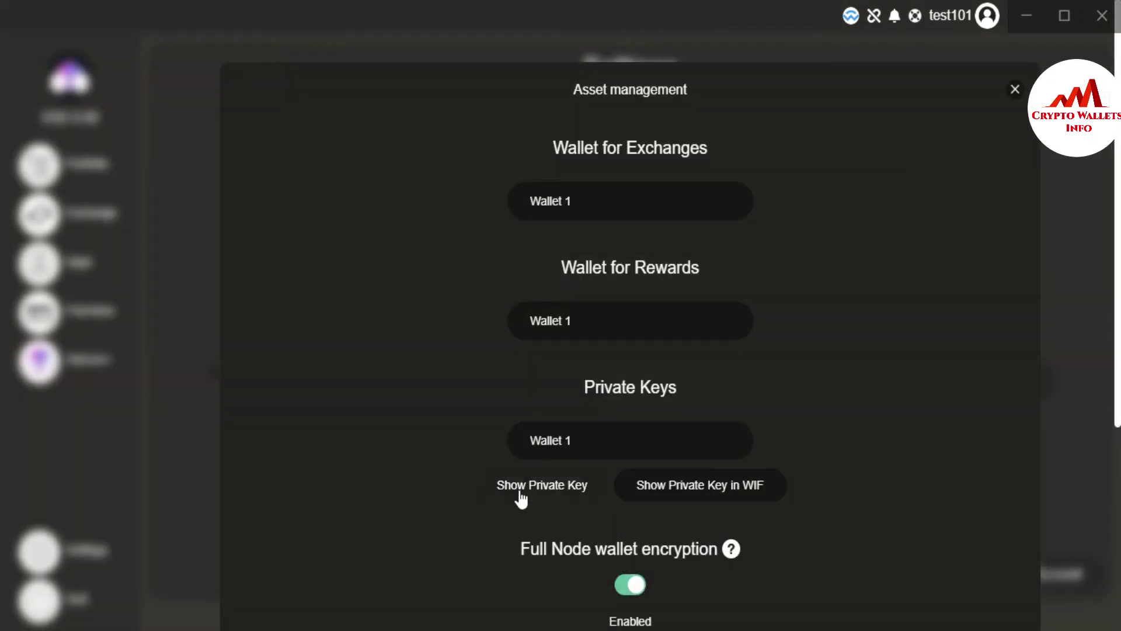
pyautogui.click(713, 487)
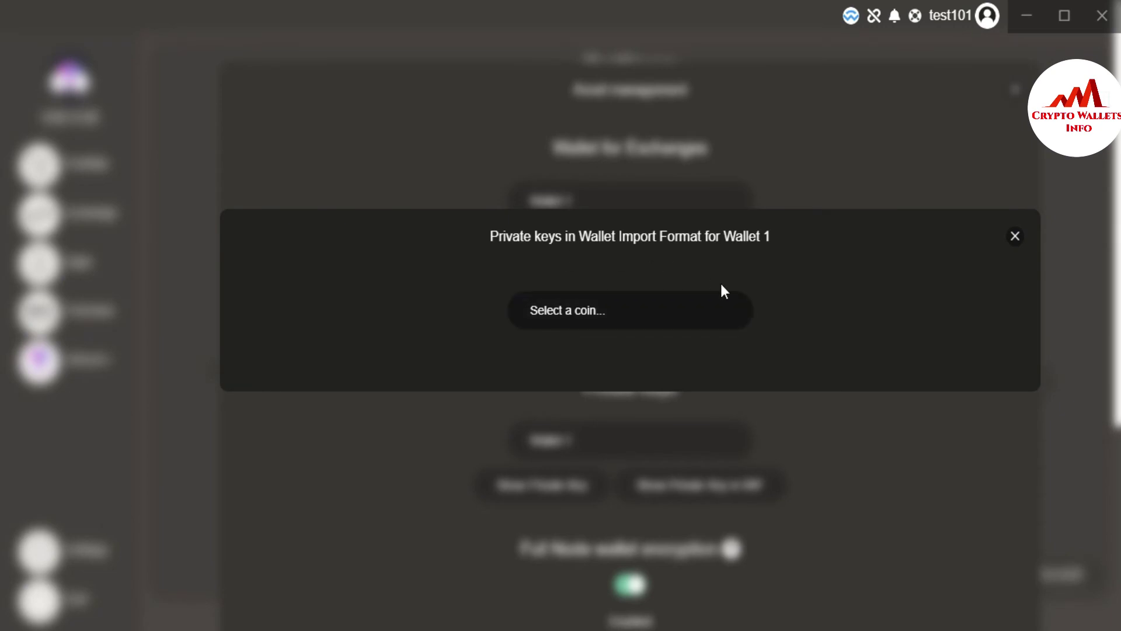
pyautogui.click(737, 319)
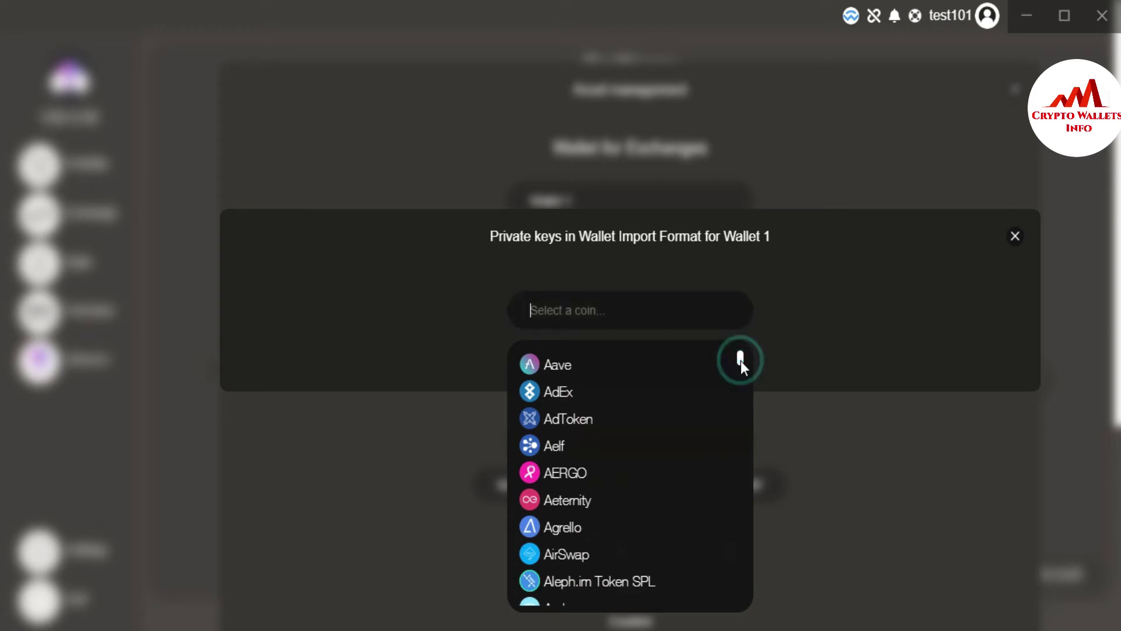
pyautogui.moveTo(740, 360); pyautogui.dragTo(741, 381)
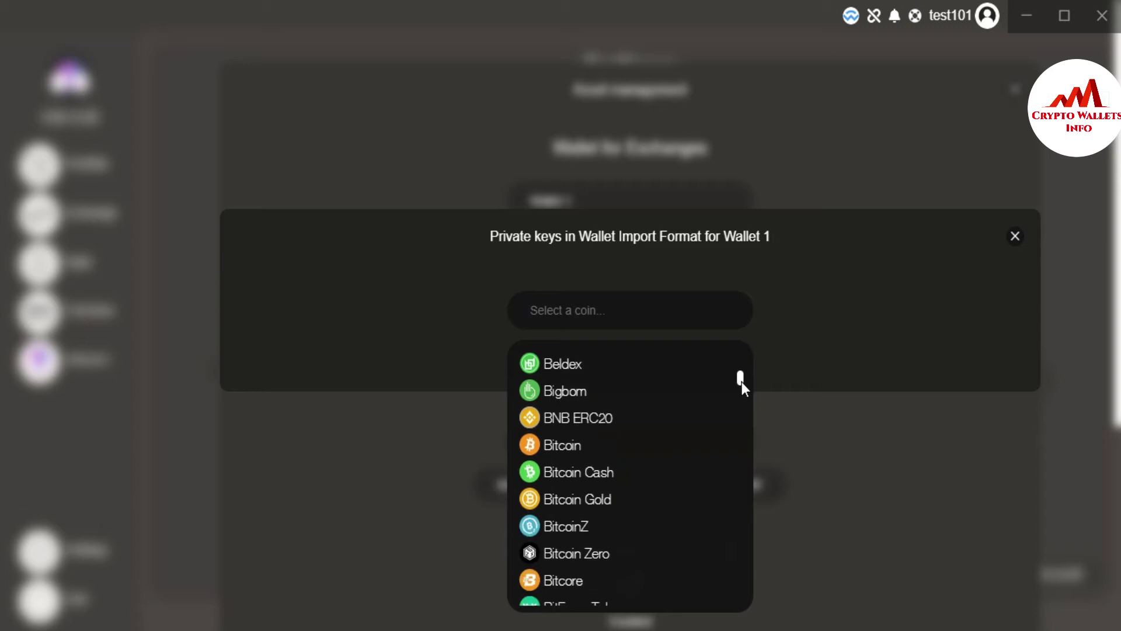
pyautogui.click(562, 448)
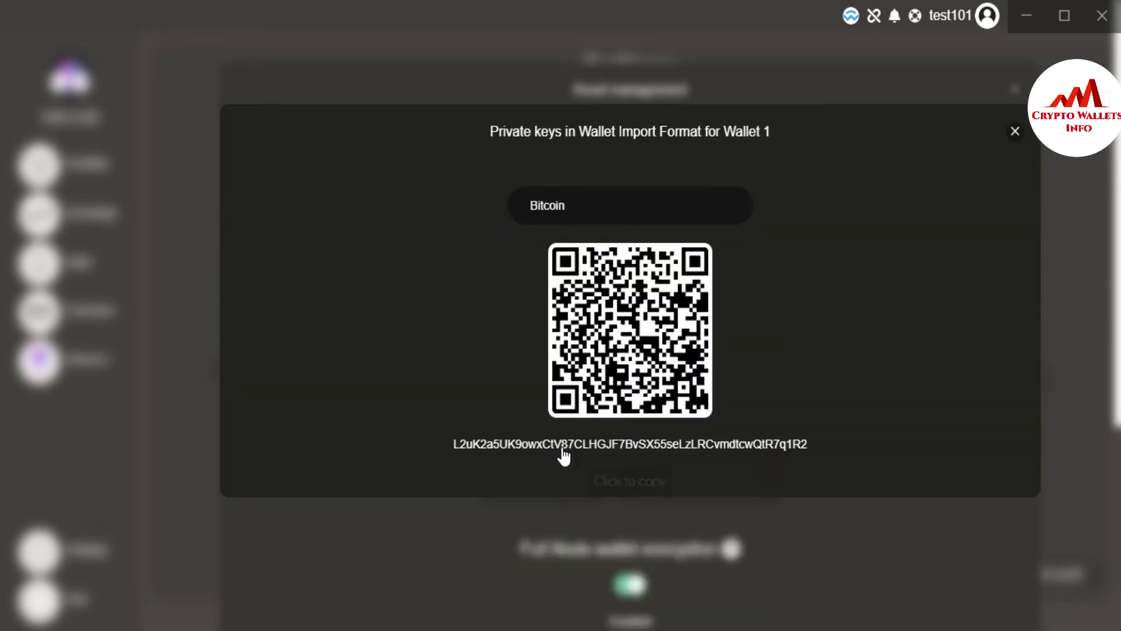
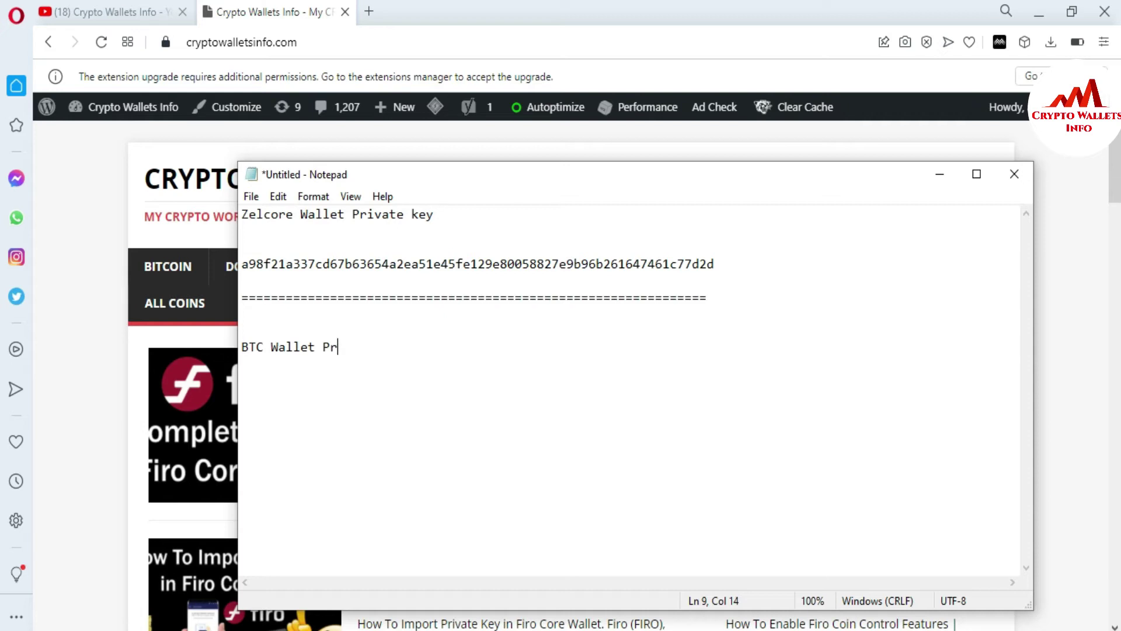
# Complete the 'BTC Wallet Private Key of Zelcore' heading, paste the BTC key below, and add an = separator.
pyautogui.press('Return')
pyautogui.press('Return')
pyautogui.press('Return')
pyautogui.press('Return')
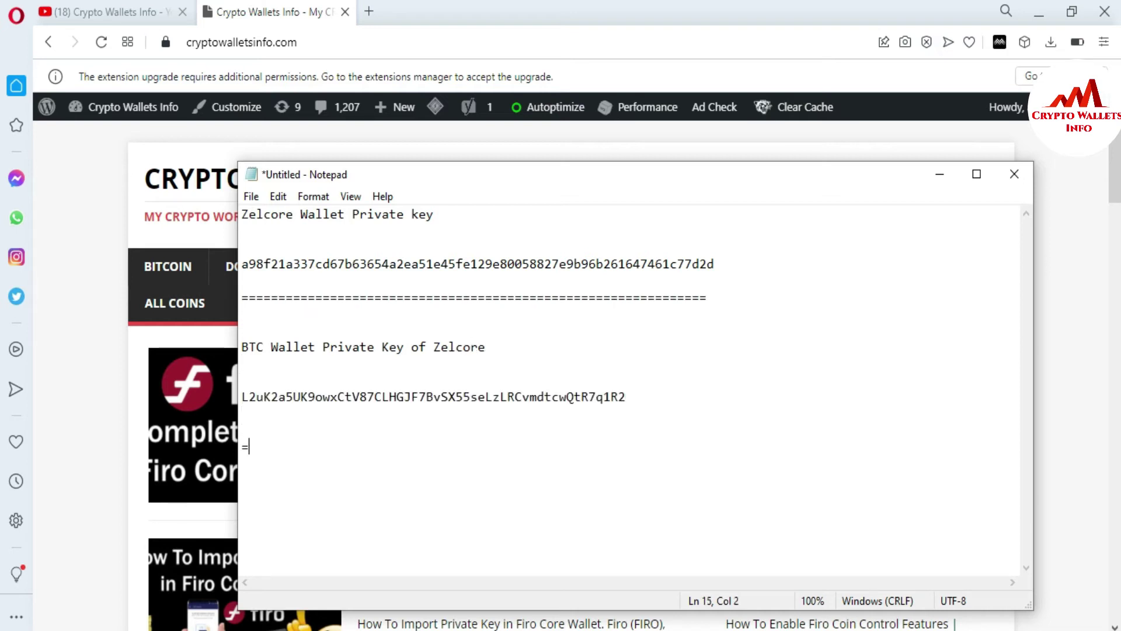
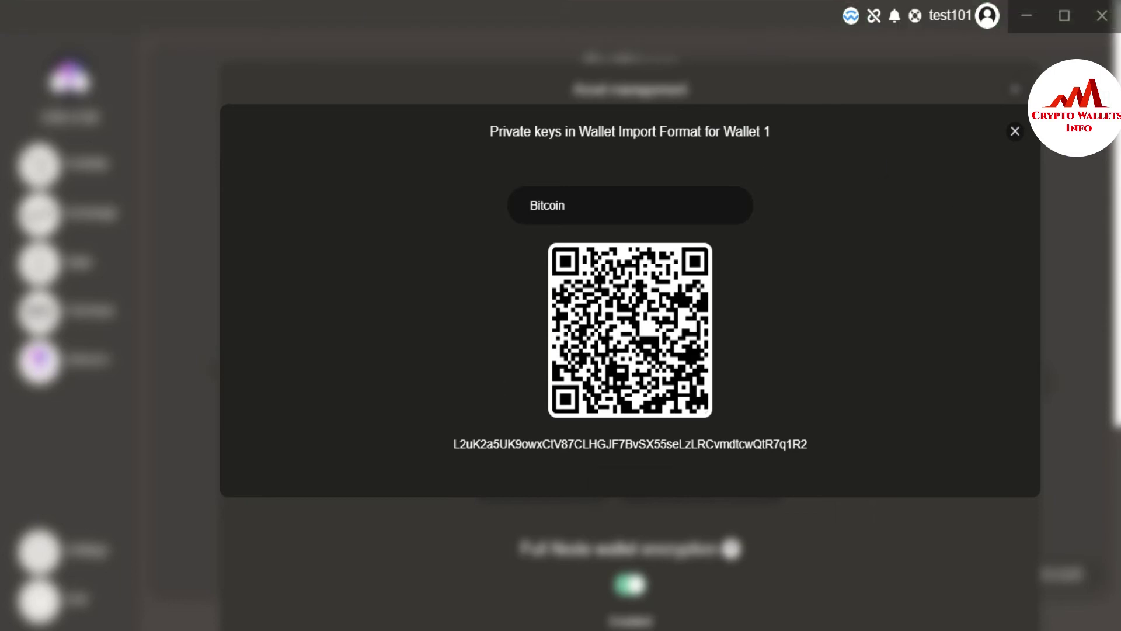
# Copy Wallet 1's Bitcoin receiving address from the Portfolio's BTC Receive dialog.
pyautogui.click(1014, 132)
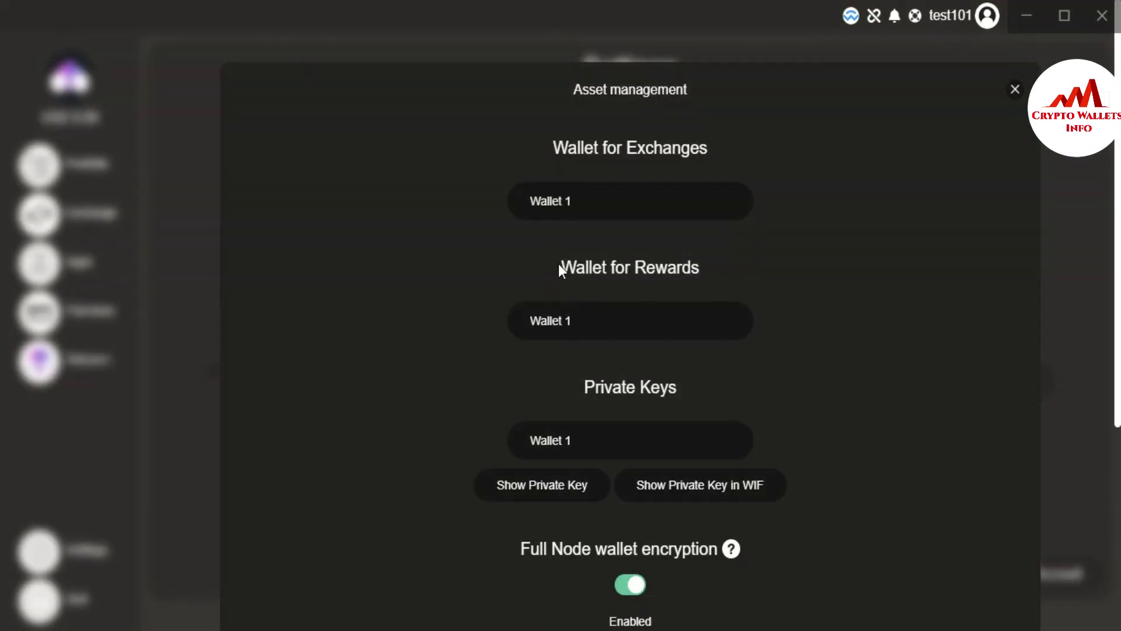
pyautogui.click(1015, 90)
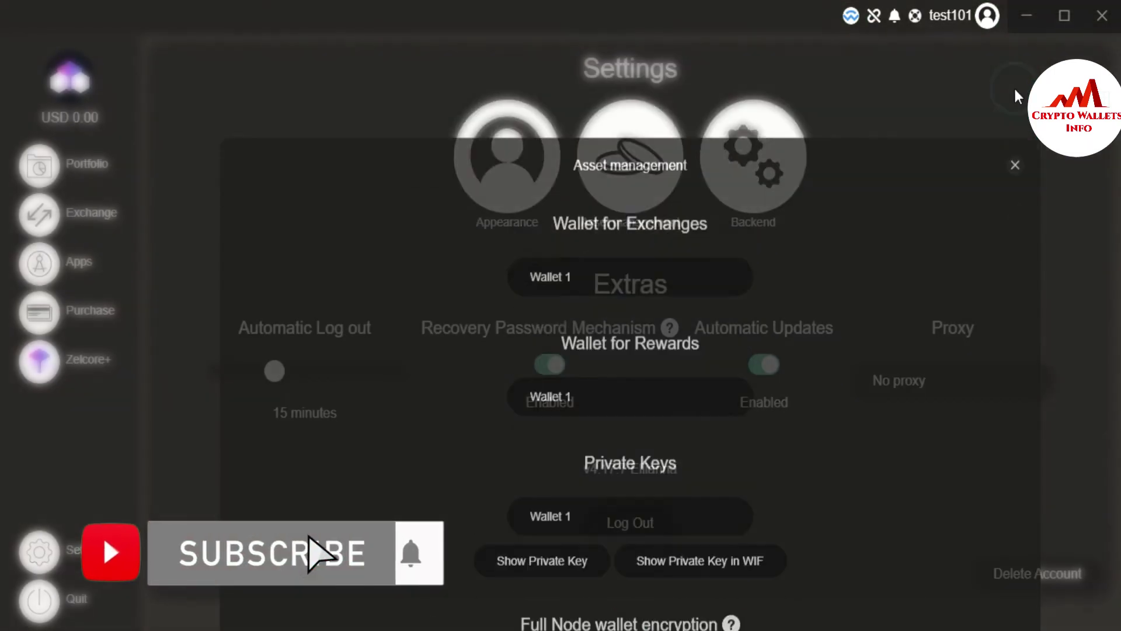
pyautogui.click(89, 169)
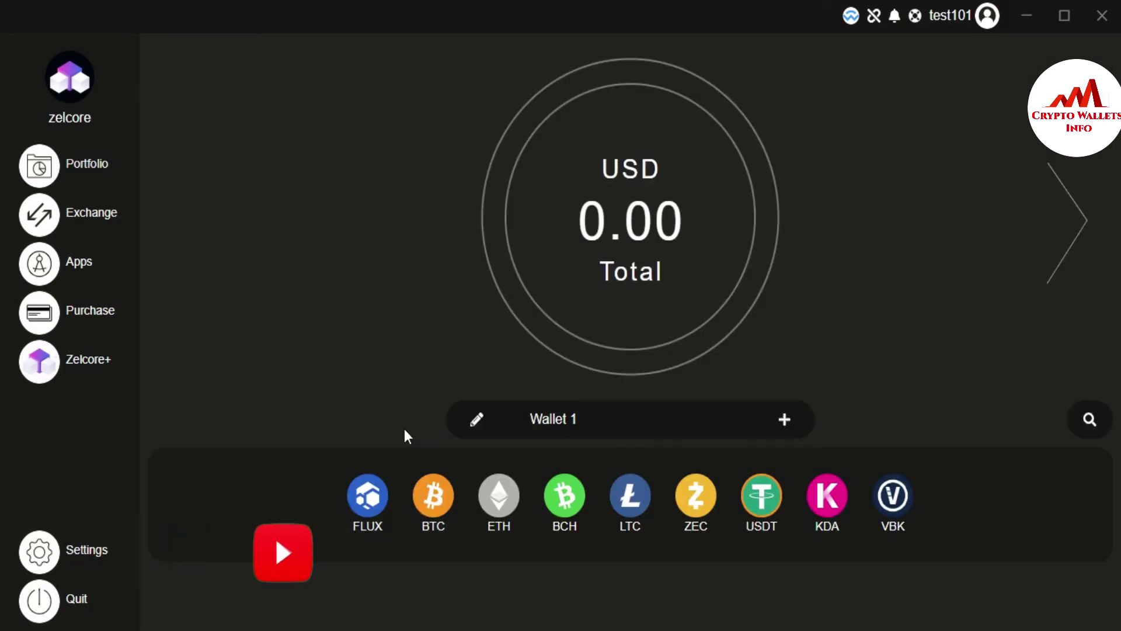
pyautogui.click(433, 496)
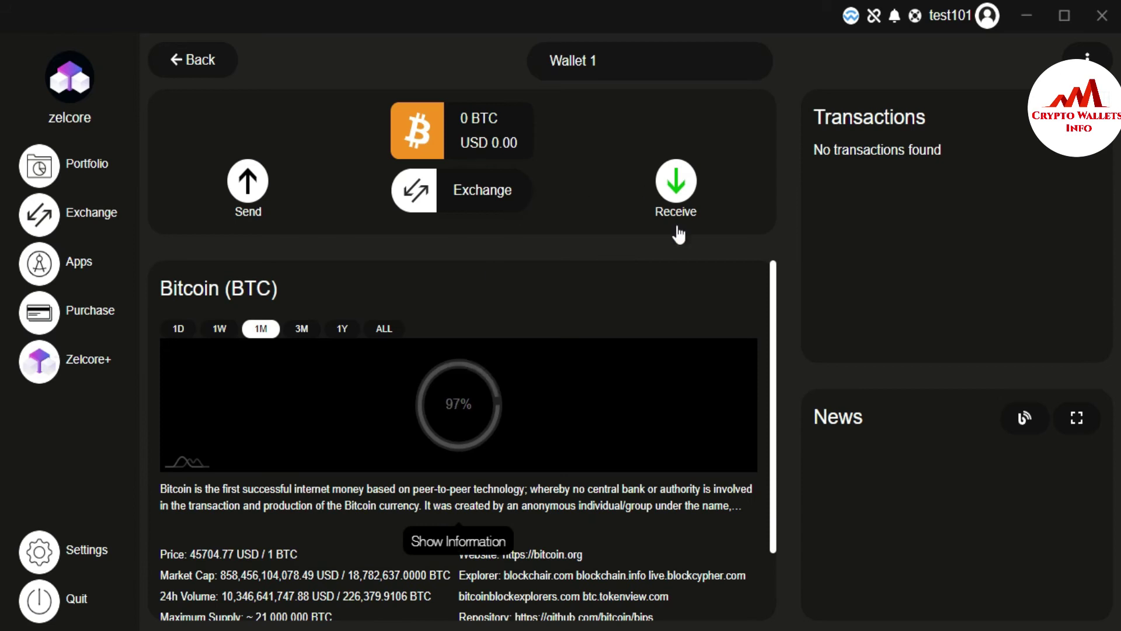
pyautogui.click(673, 184)
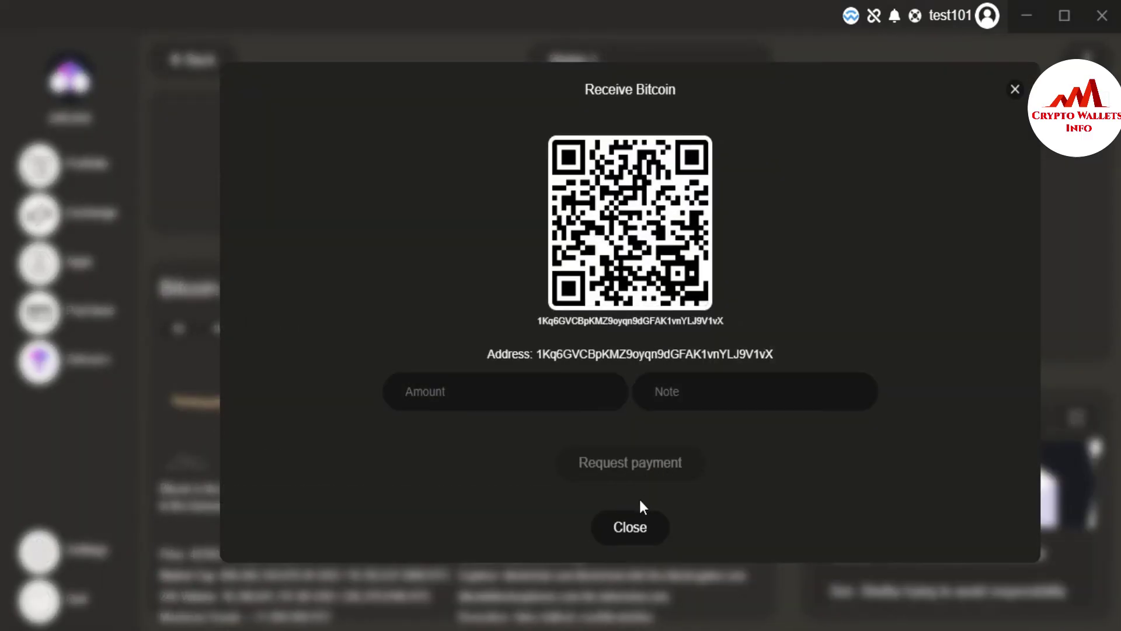
pyautogui.click(740, 354)
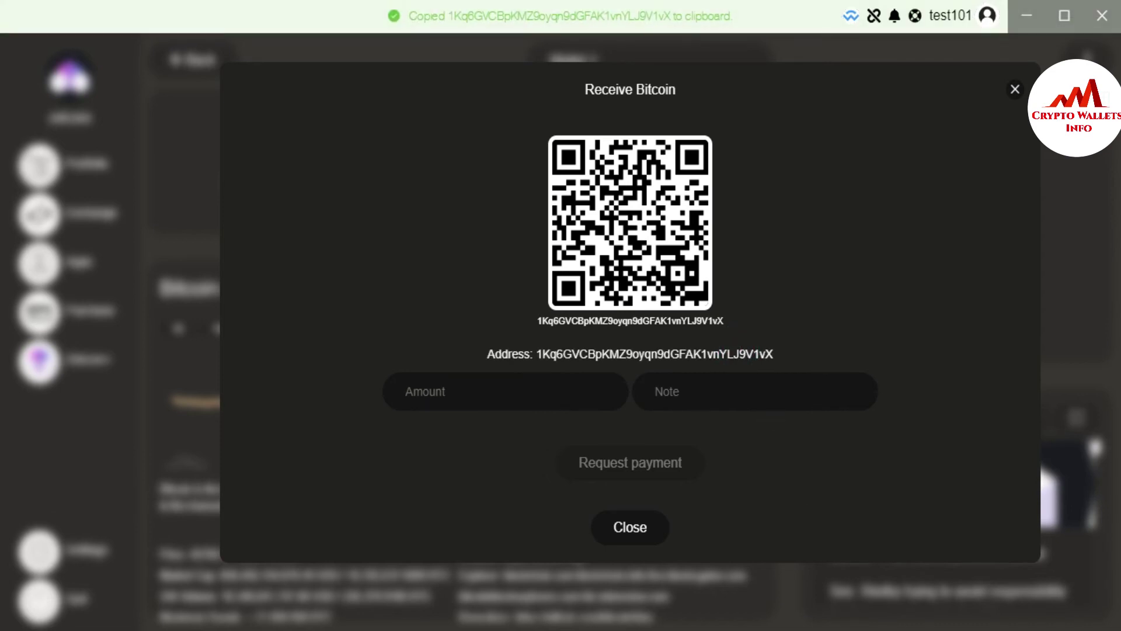
pyautogui.hotkey('alt', 'Tab')
# Add an 'Address :' line with the pasted Bitcoin address under the BTC heading, then minimise Notepad.
pyautogui.click(494, 353)
pyautogui.press('Return')
pyautogui.press('Return')
pyautogui.press('Return')
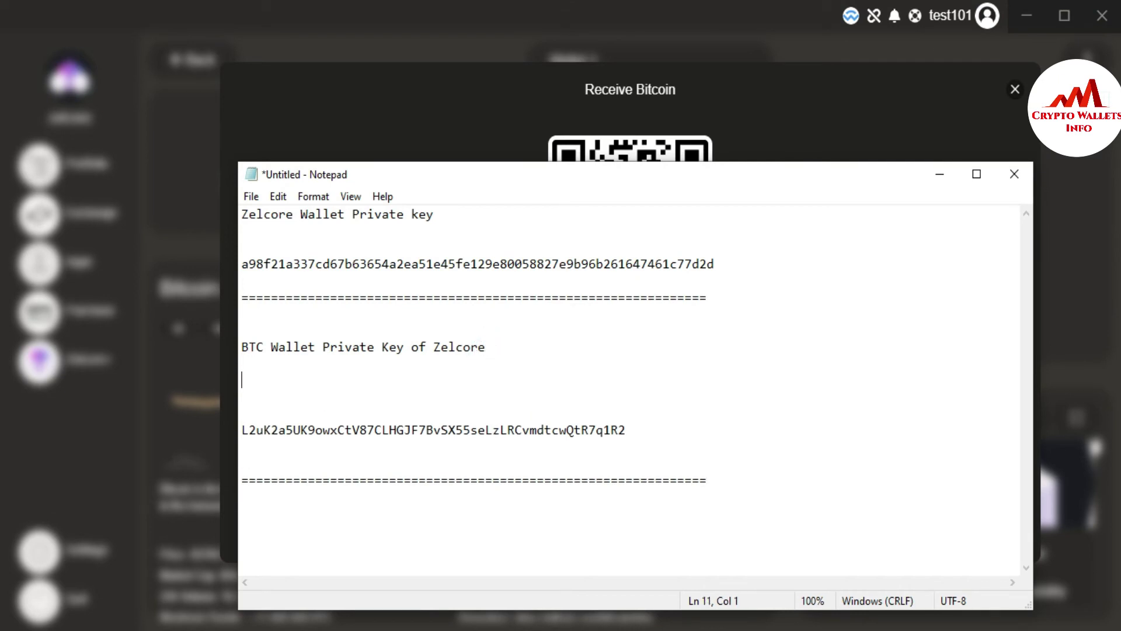
pyautogui.write('Ad')
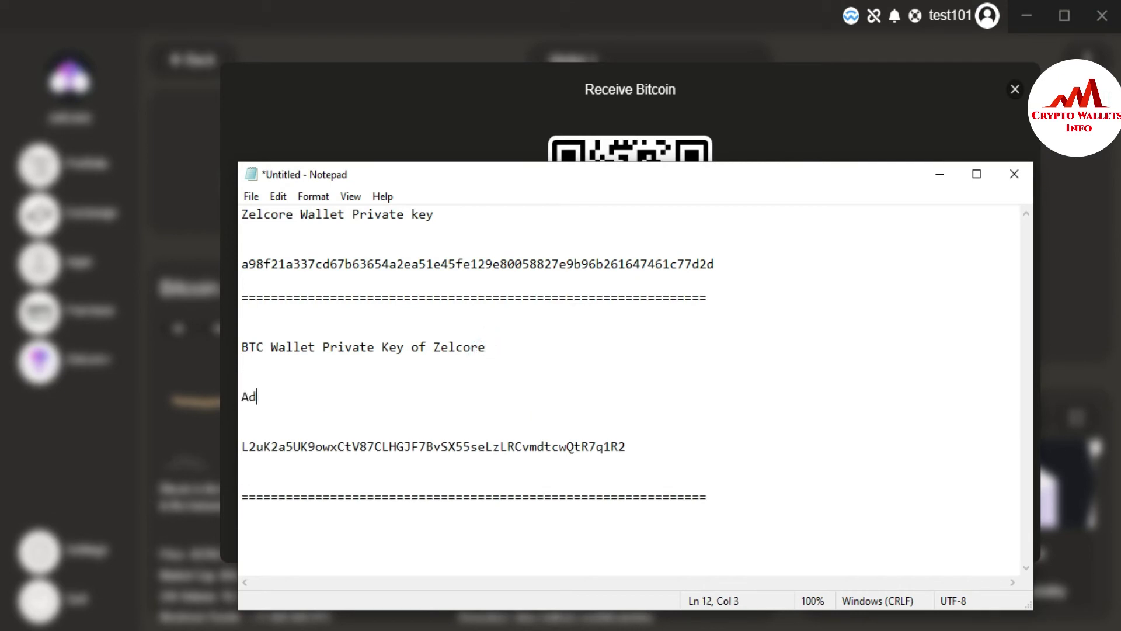
pyautogui.write('dress :')
pyautogui.hotkey('ctrl', 'v')
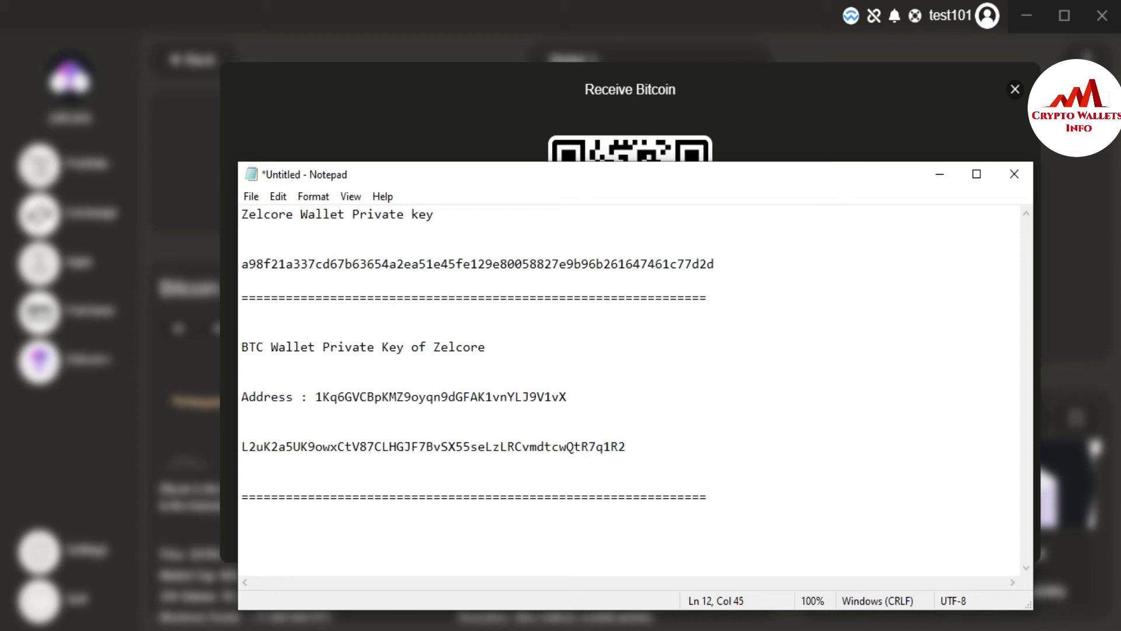
pyautogui.moveTo(318, 393); pyautogui.dragTo(609, 392)
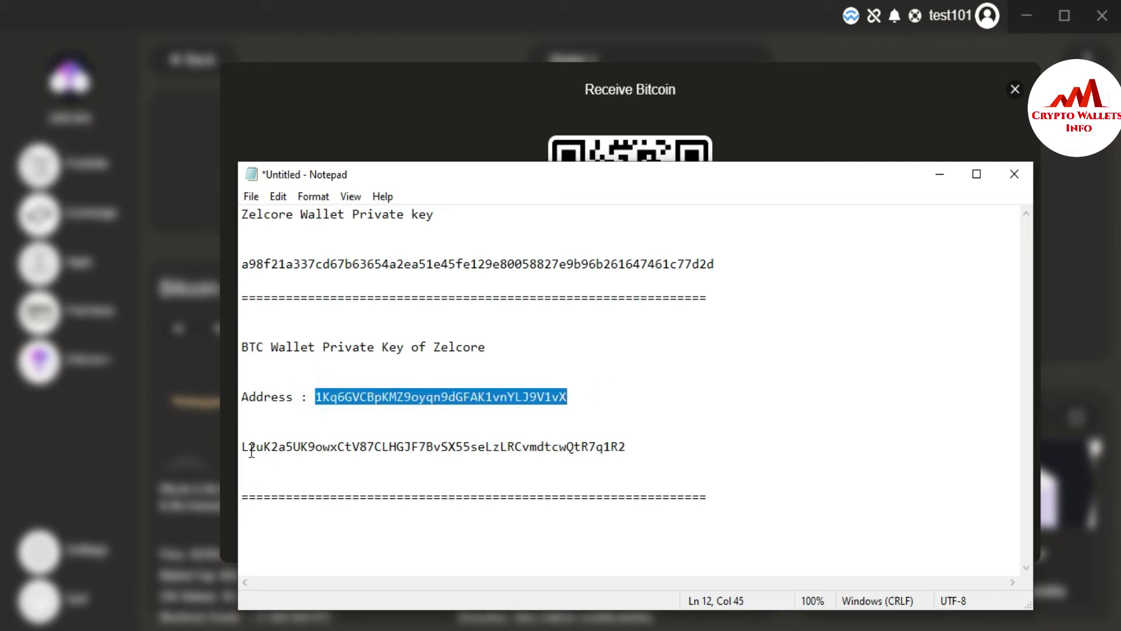
pyautogui.moveTo(243, 448); pyautogui.dragTo(643, 443)
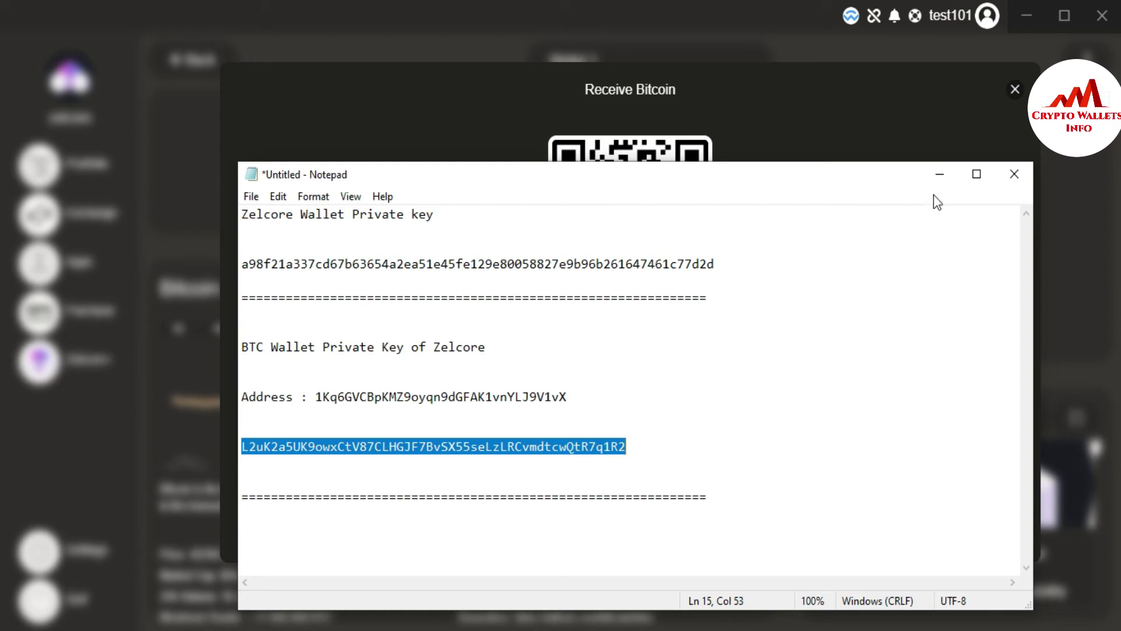
pyautogui.click(938, 176)
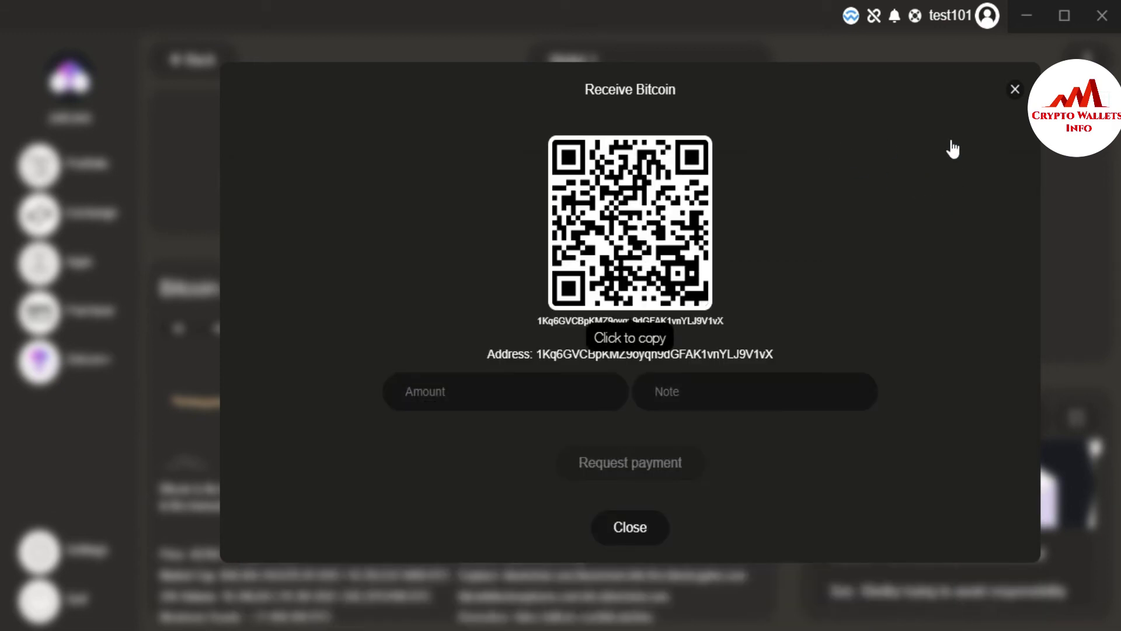
# Copy the Ethereum BEP20 private key via Settings > Asset management > Show Private Key in WIF.
pyautogui.click(1015, 89)
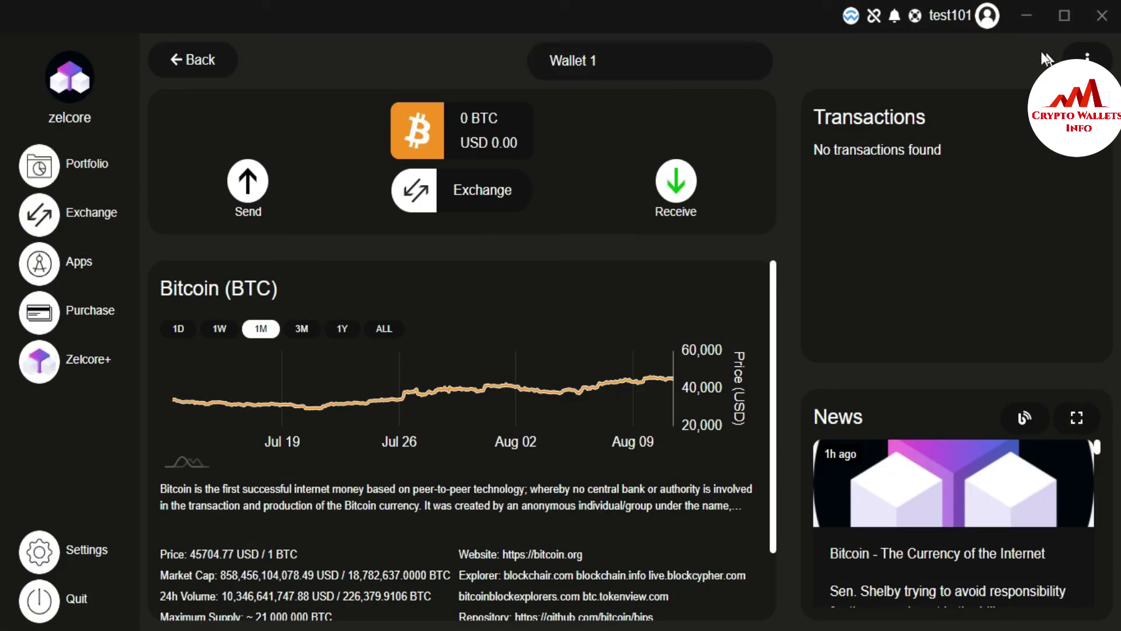
pyautogui.click(989, 14)
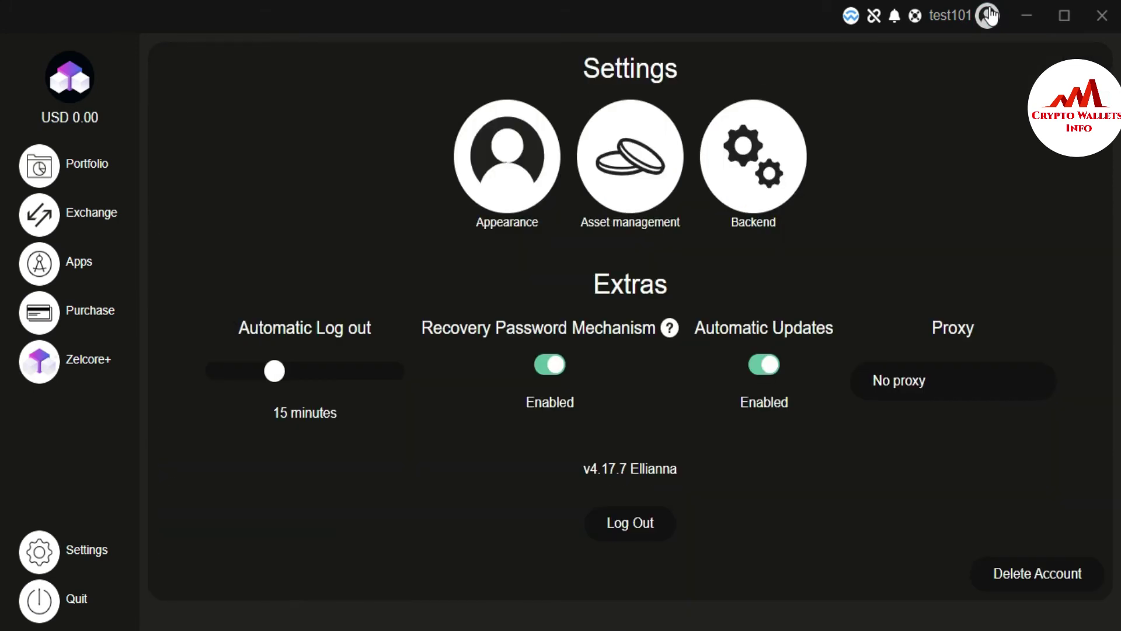
pyautogui.click(653, 147)
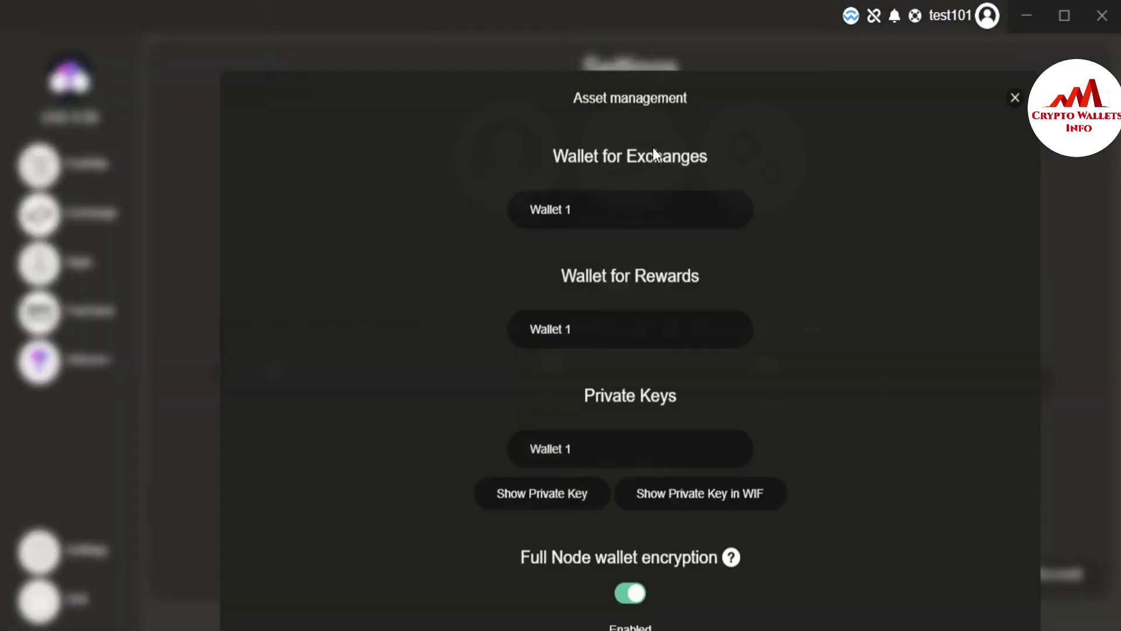
pyautogui.click(734, 483)
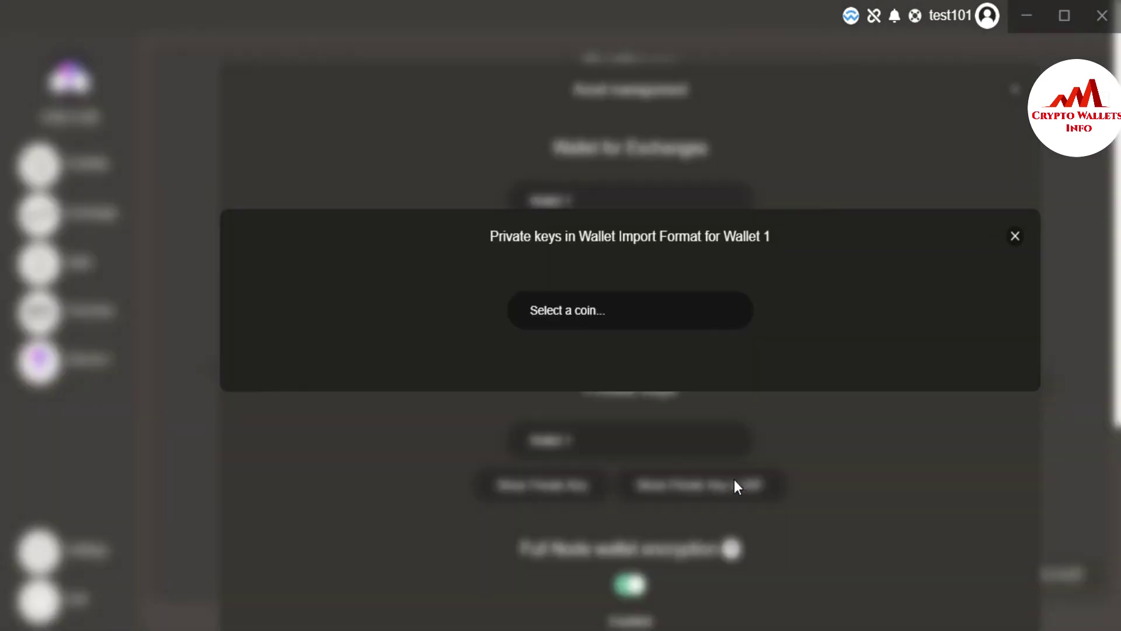
pyautogui.click(737, 315)
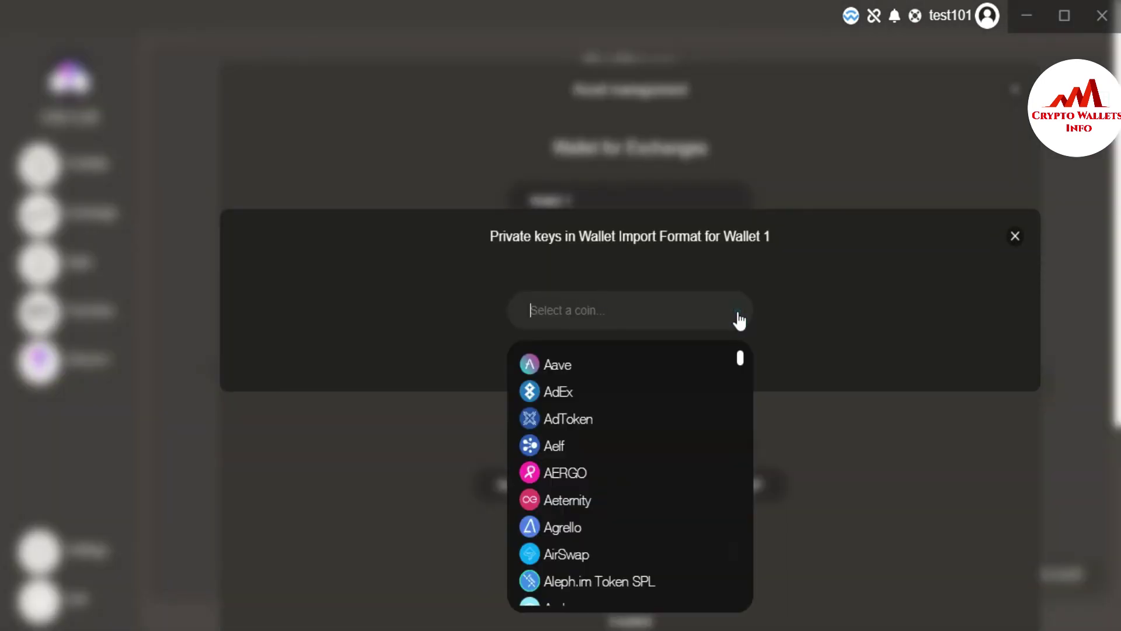
pyautogui.moveTo(741, 359); pyautogui.dragTo(743, 395)
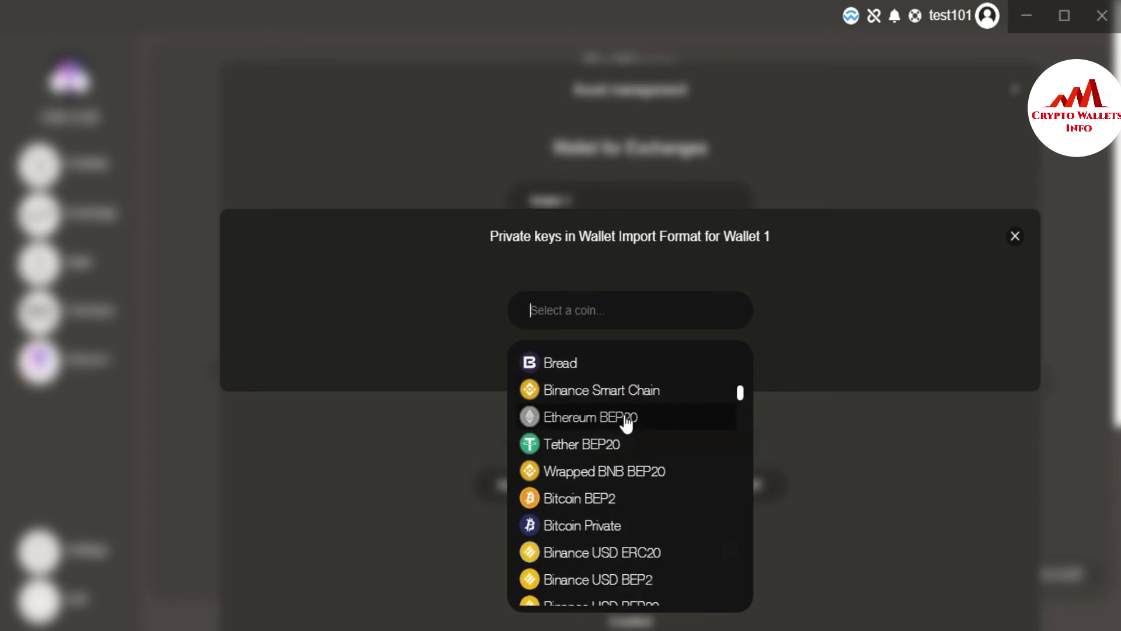
pyautogui.click(584, 423)
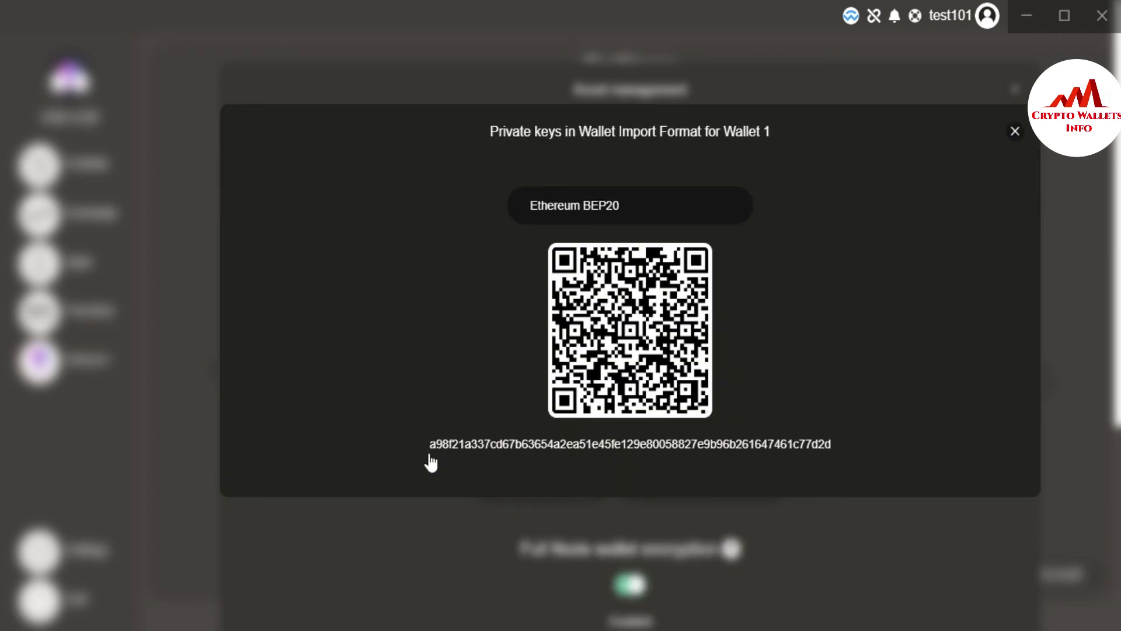
pyautogui.click(650, 460)
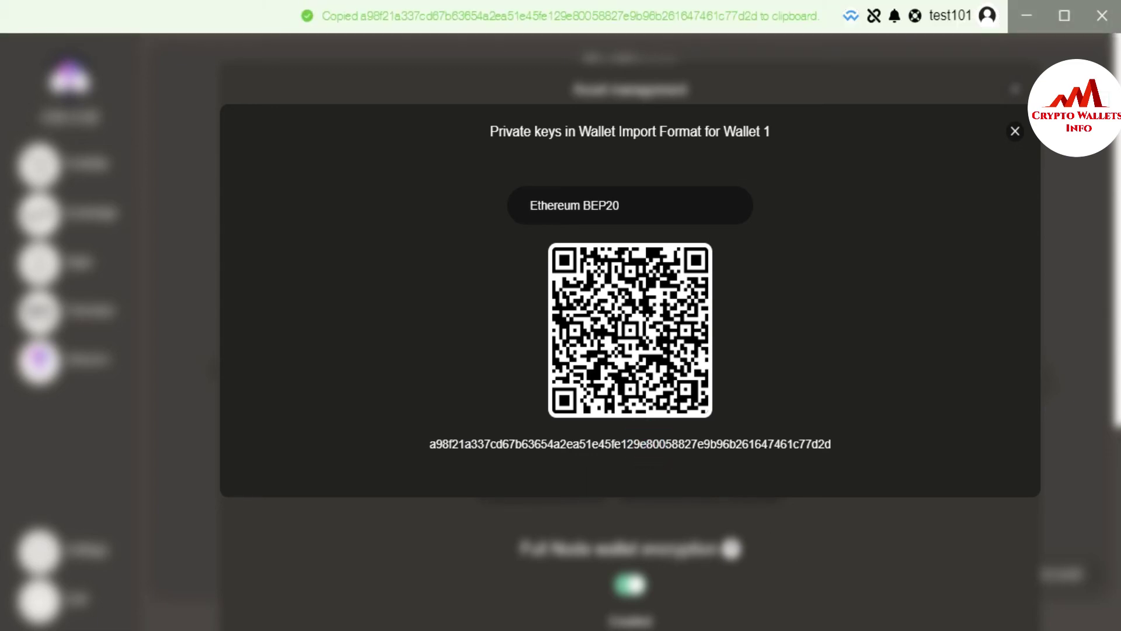
pyautogui.hotkey('alt', 'Tab')
# Add an 'ETH Wallet Private Key' heading at the end of the notes with the Ethereum key beneath.
pyautogui.click(725, 504)
pyautogui.press('Return')
pyautogui.press('Return')
pyautogui.write('ETH Walle')
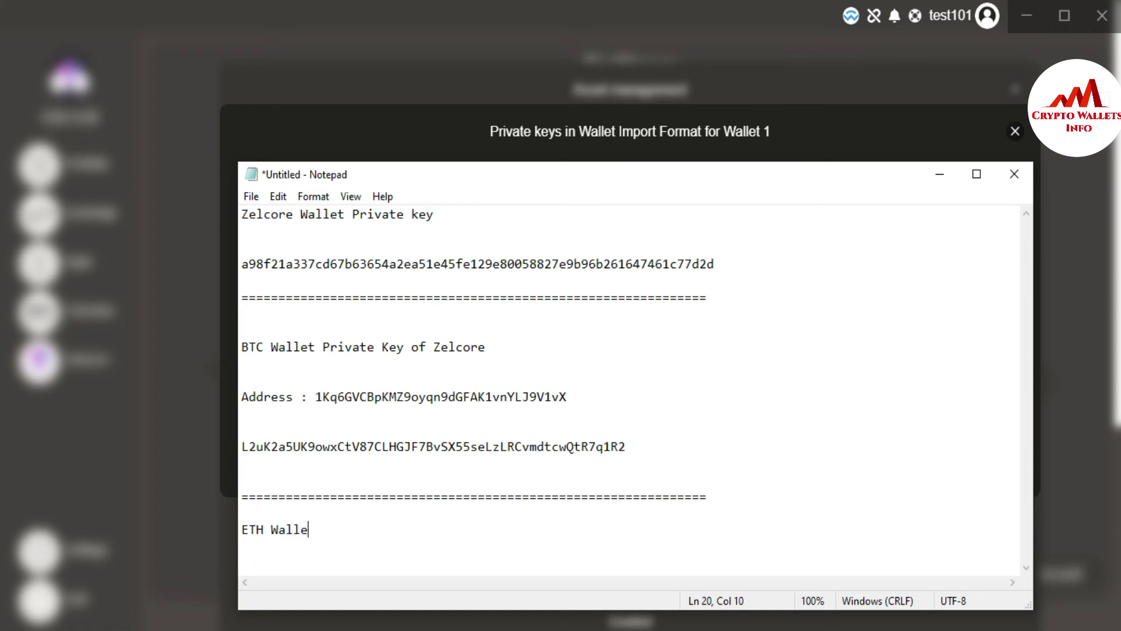
pyautogui.write('t Private Key')
pyautogui.press('Return')
pyautogui.press('Return')
pyautogui.press('Return')
pyautogui.hotkey('ctrl', 'v')
pyautogui.click(722, 504)
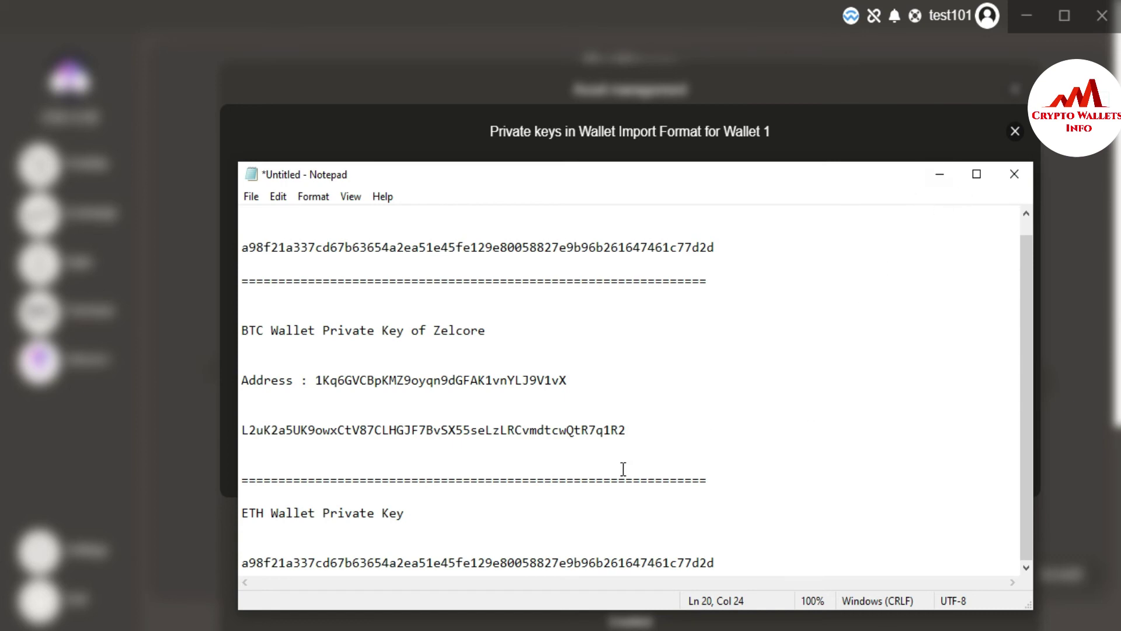
pyautogui.click(938, 174)
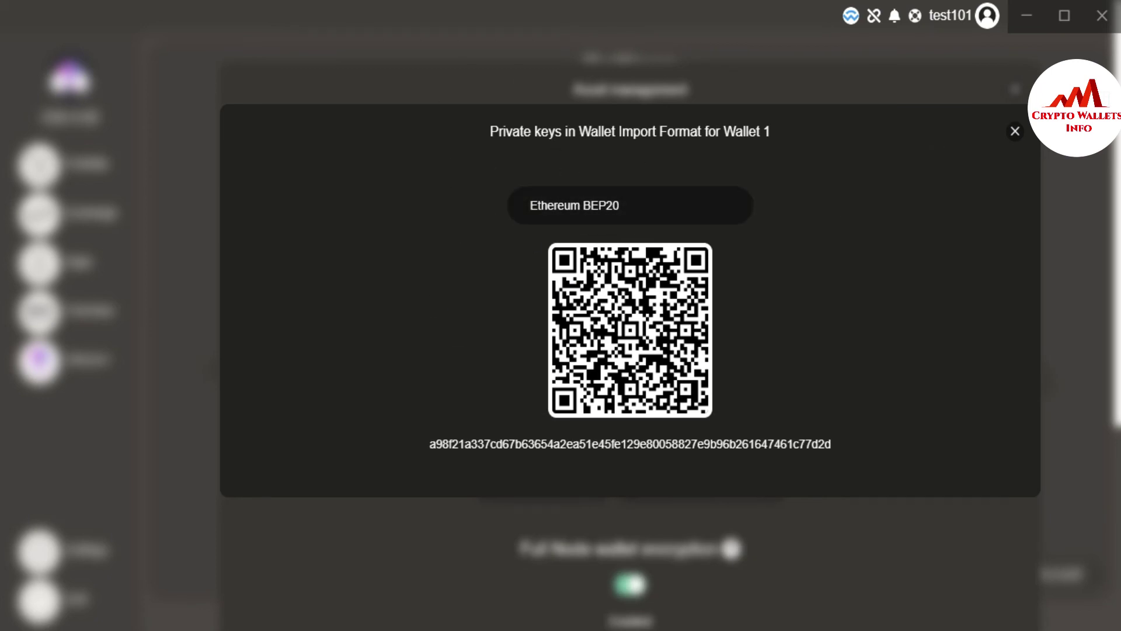
# Close the private key views and leave Asset management to return to Settings.
pyautogui.click(1015, 131)
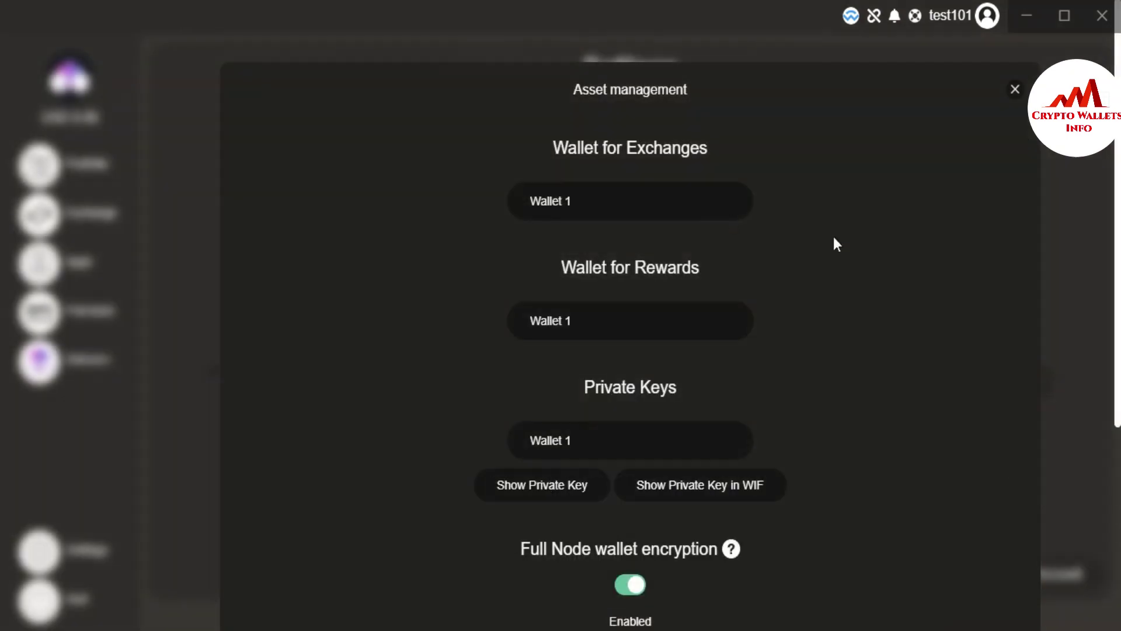
pyautogui.click(742, 485)
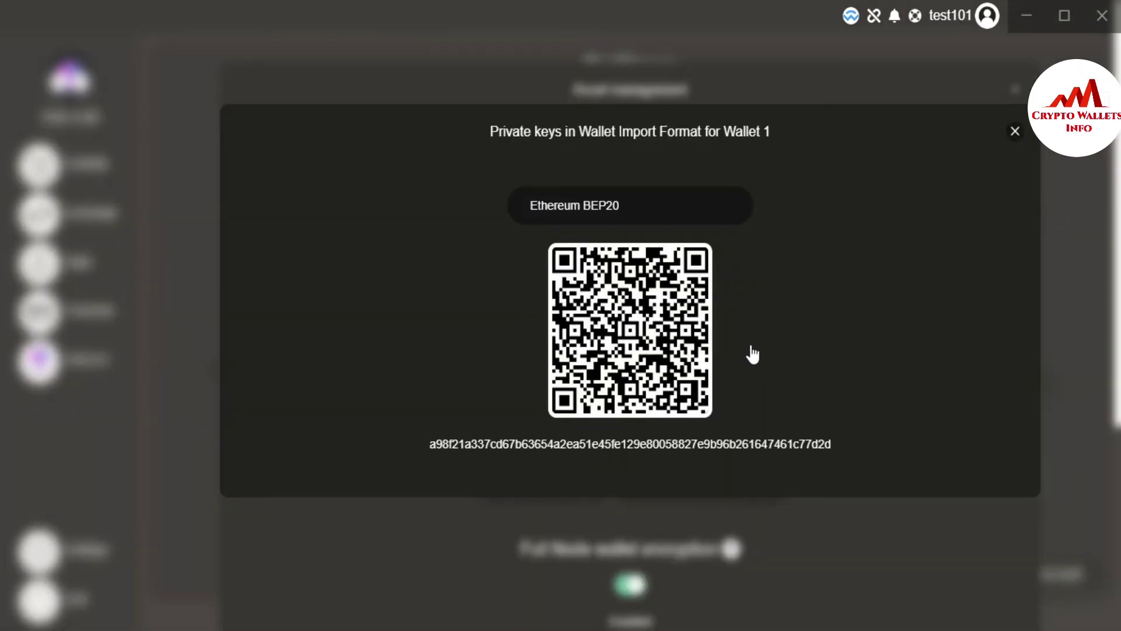
pyautogui.click(1023, 132)
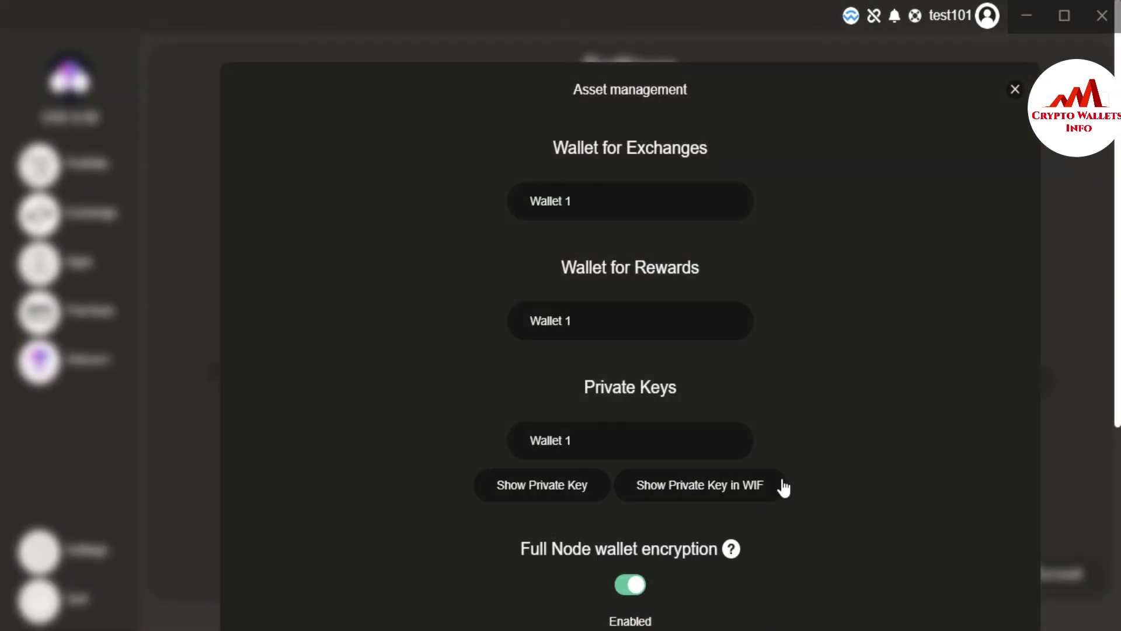
pyautogui.click(724, 480)
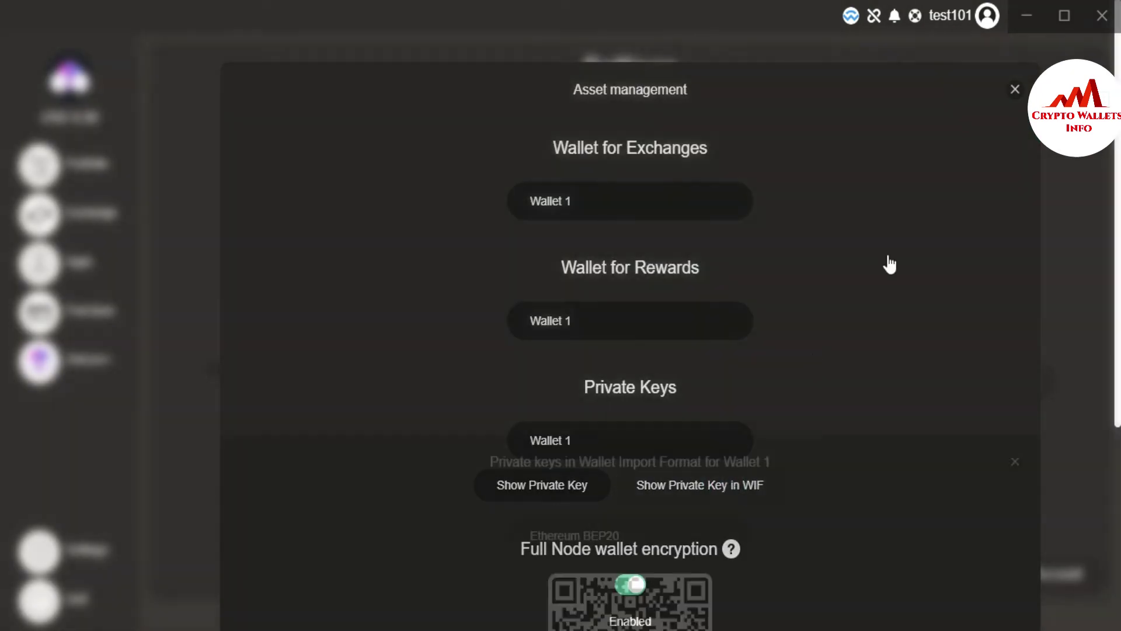
pyautogui.click(1014, 139)
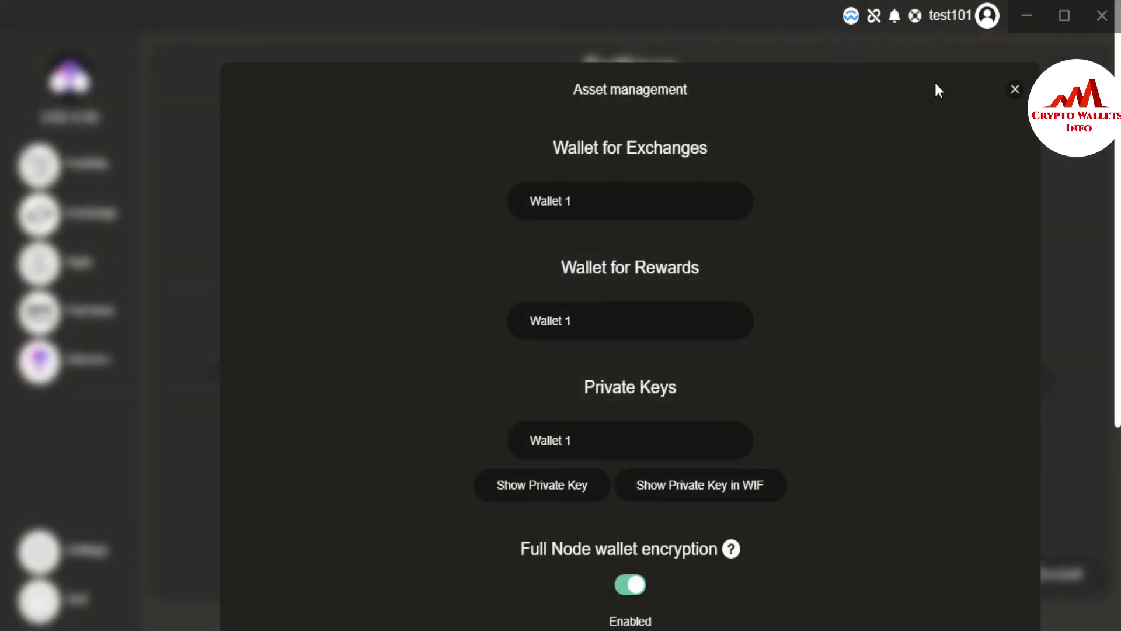
pyautogui.click(1015, 93)
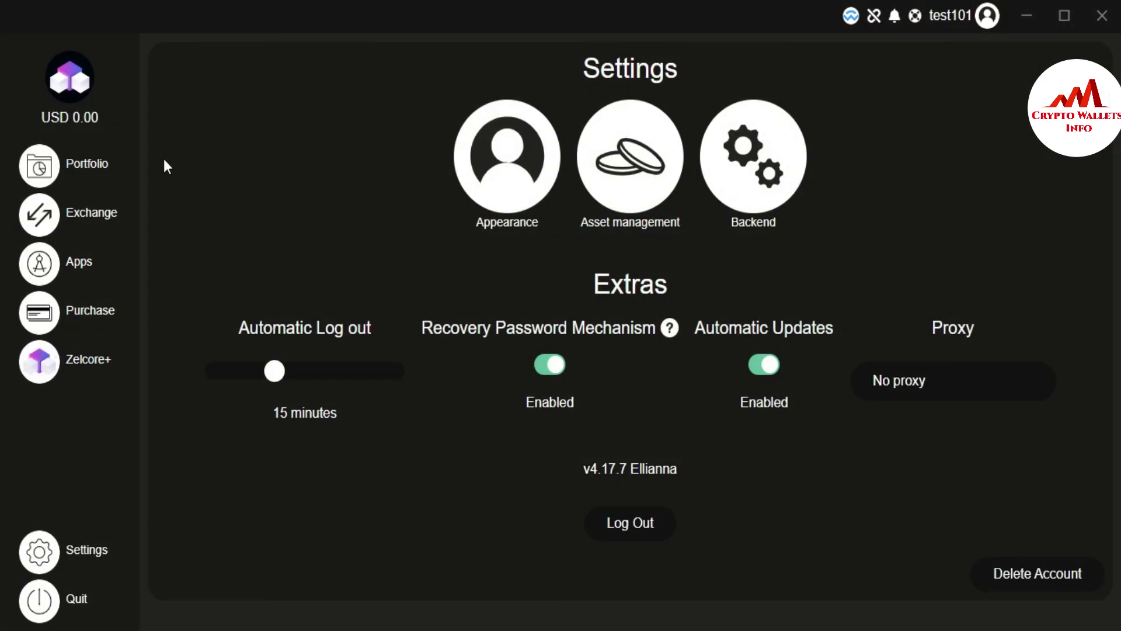
# Copy the Ethereum receiving address from the Portfolio's ETH Receive dialog.
pyautogui.click(86, 176)
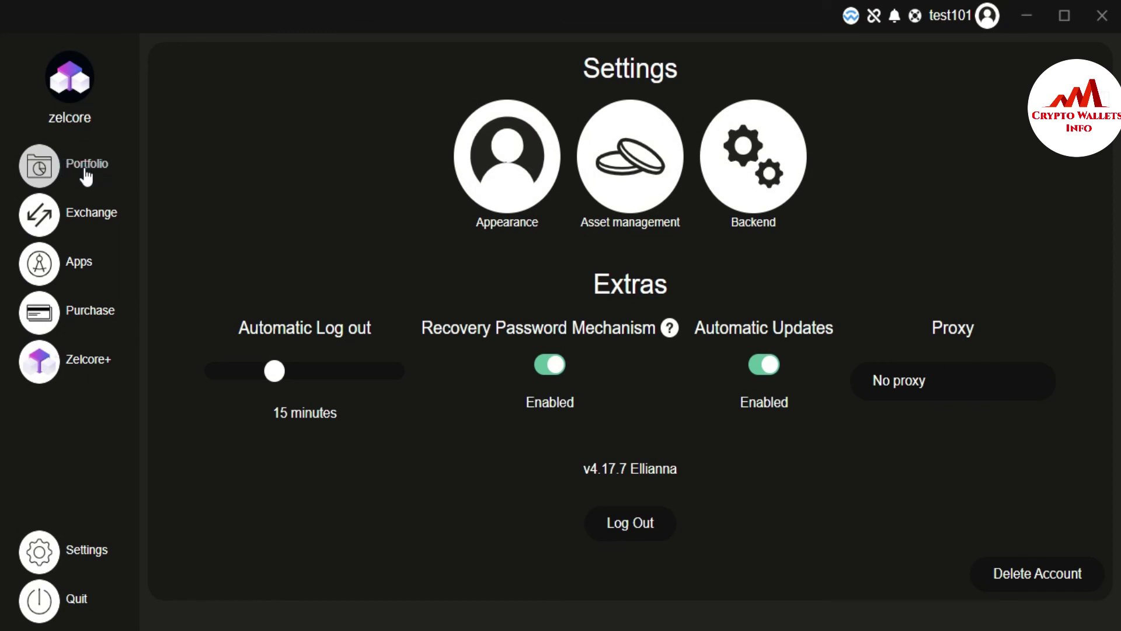
pyautogui.click(487, 517)
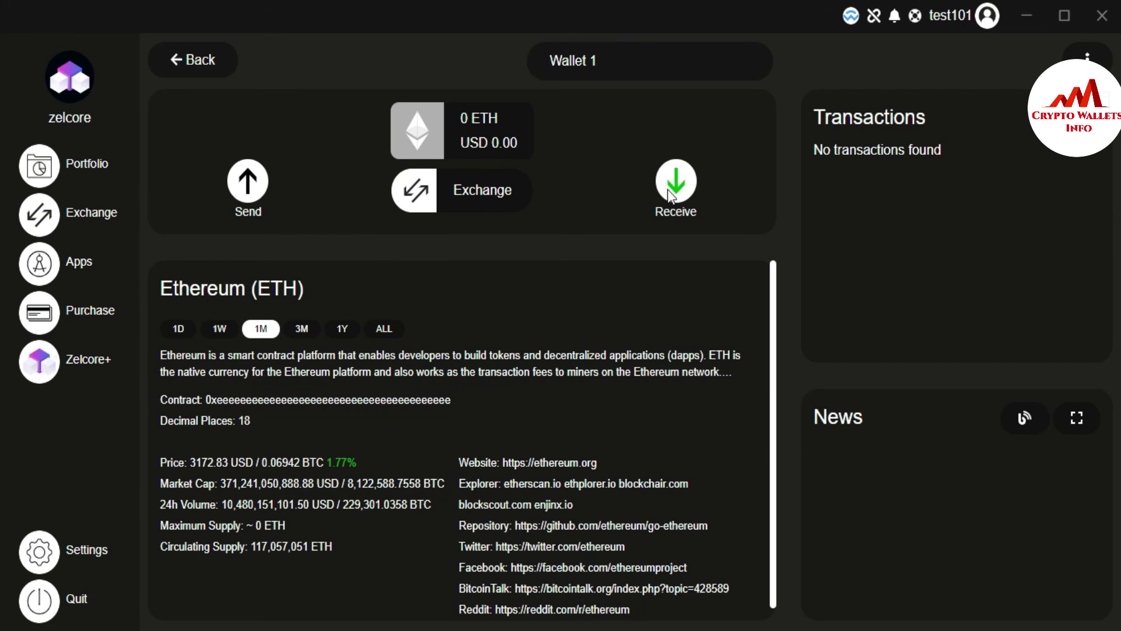
pyautogui.click(668, 189)
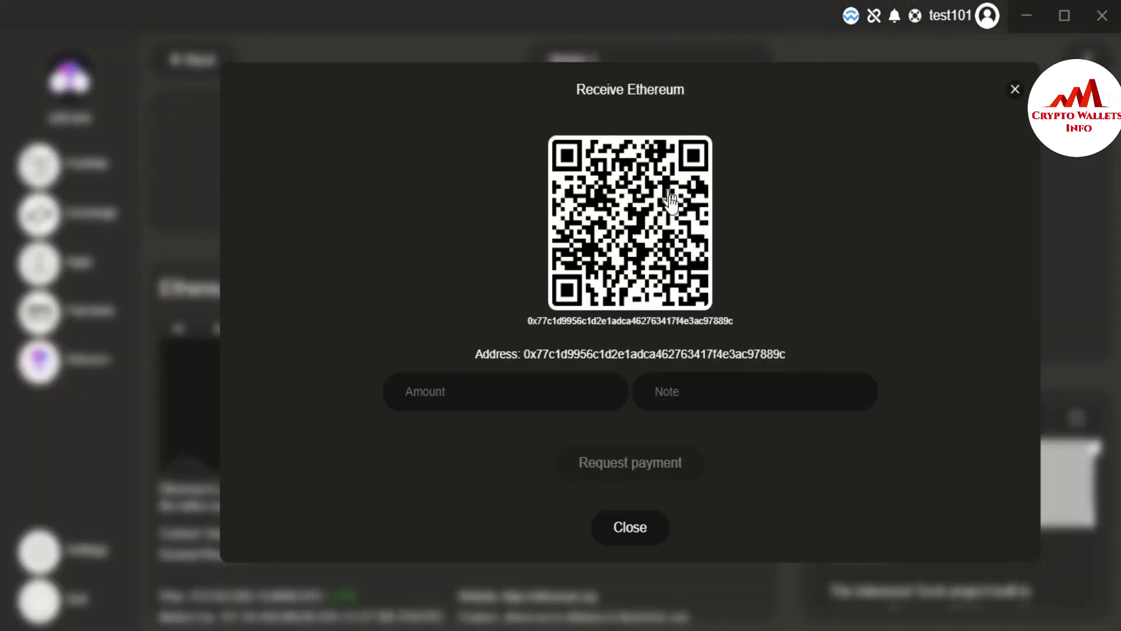
pyautogui.click(596, 356)
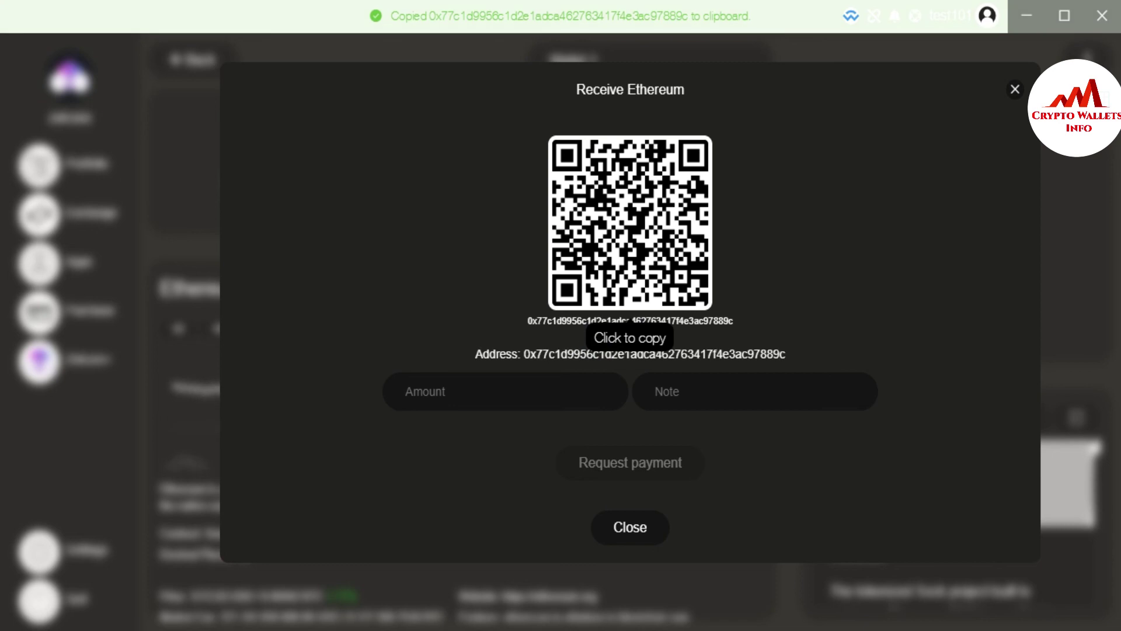
# Add an 'ETH Wallet Address :' line with the pasted Ethereum address, then minimise Notepad.
pyautogui.hotkey('alt', 'Tab')
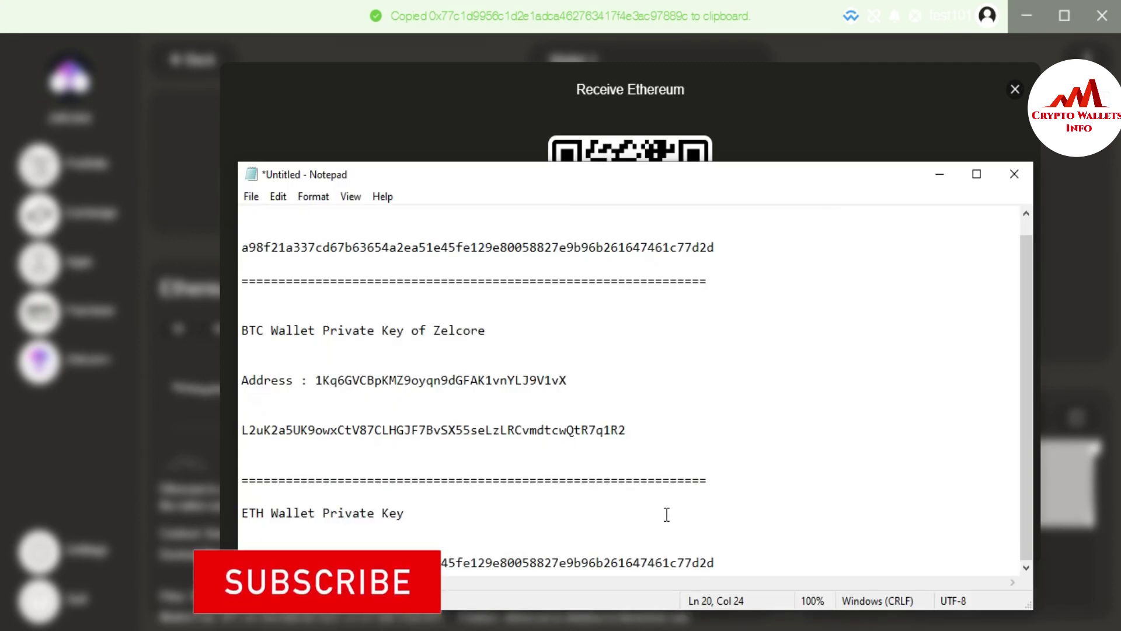
pyautogui.press('Return')
pyautogui.press('Return')
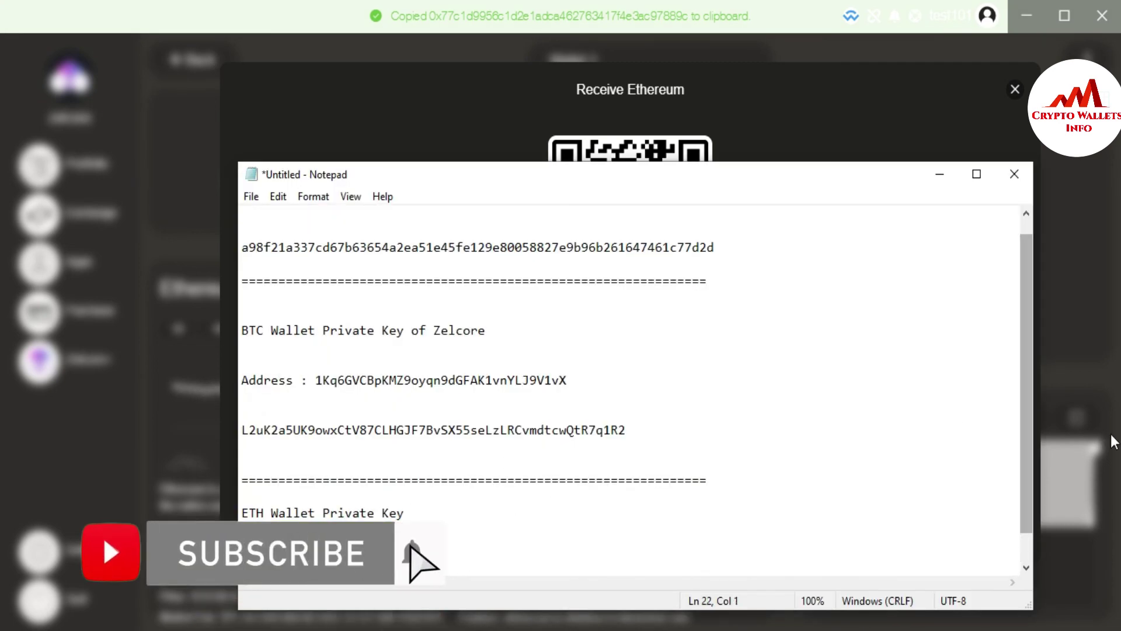
pyautogui.moveTo(1020, 384); pyautogui.dragTo(1012, 541)
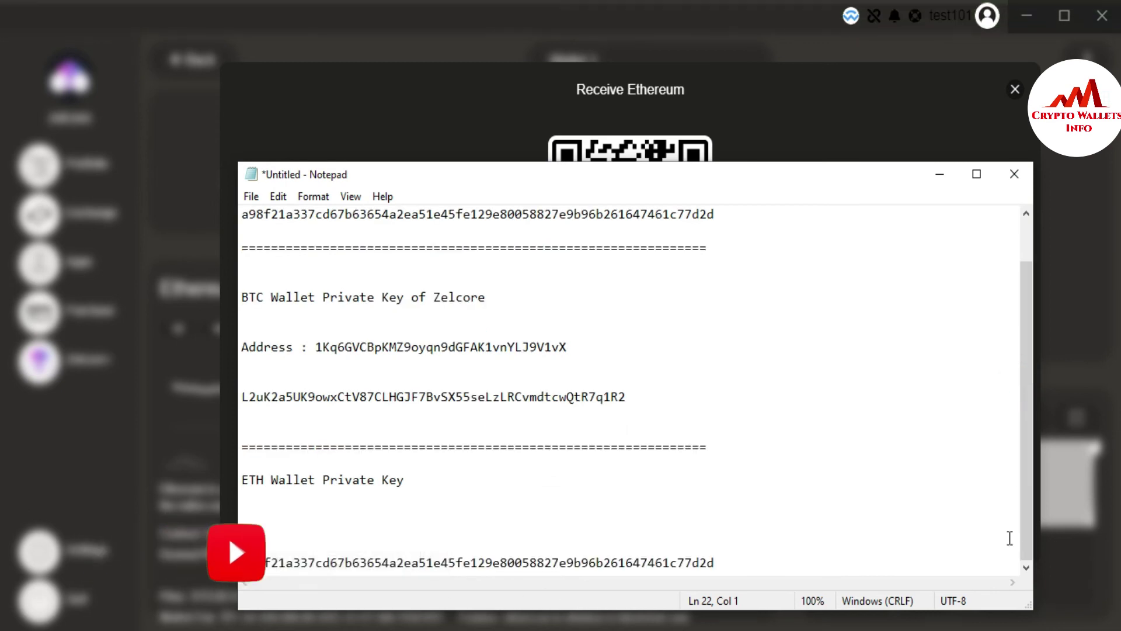
pyautogui.write('ETH W')
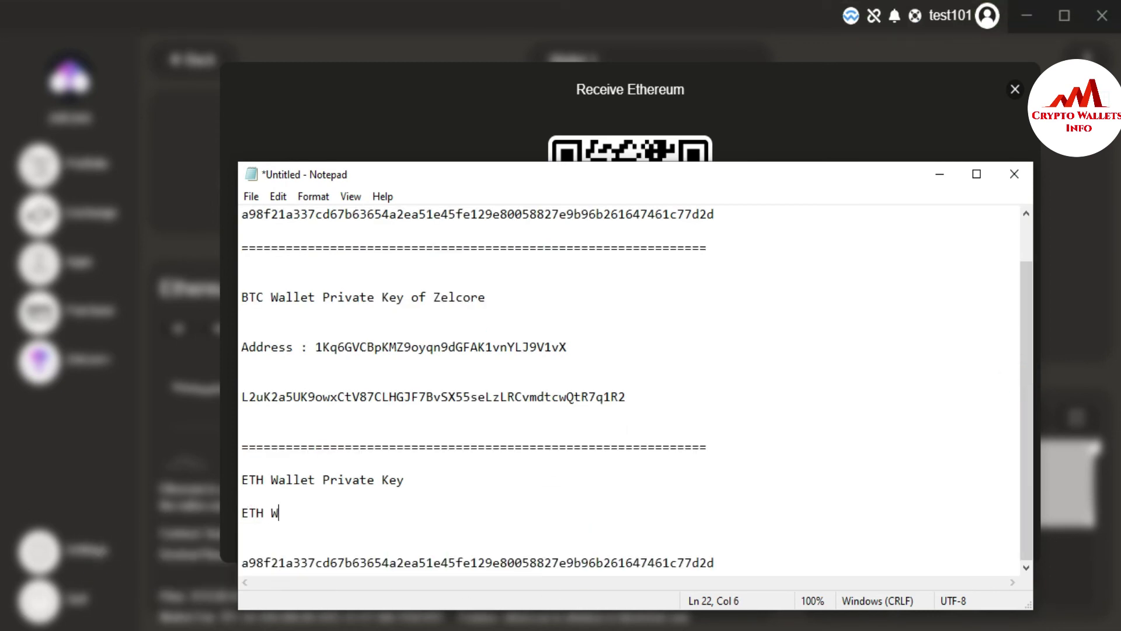
pyautogui.write('allet Addr')
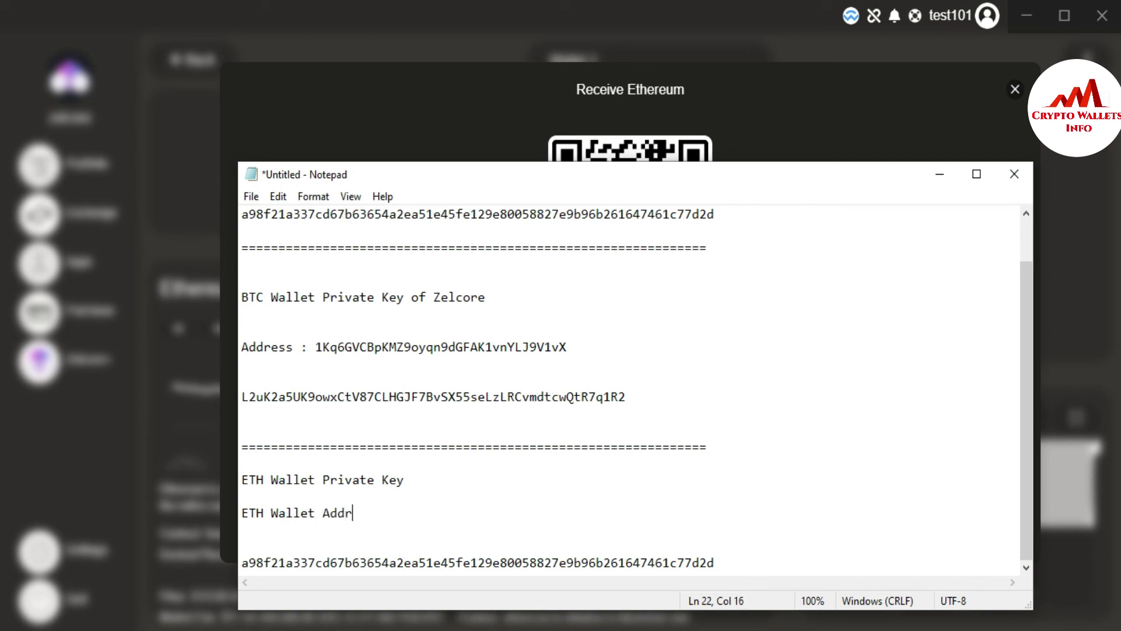
pyautogui.write('ess :')
pyautogui.hotkey('ctrl', 'v')
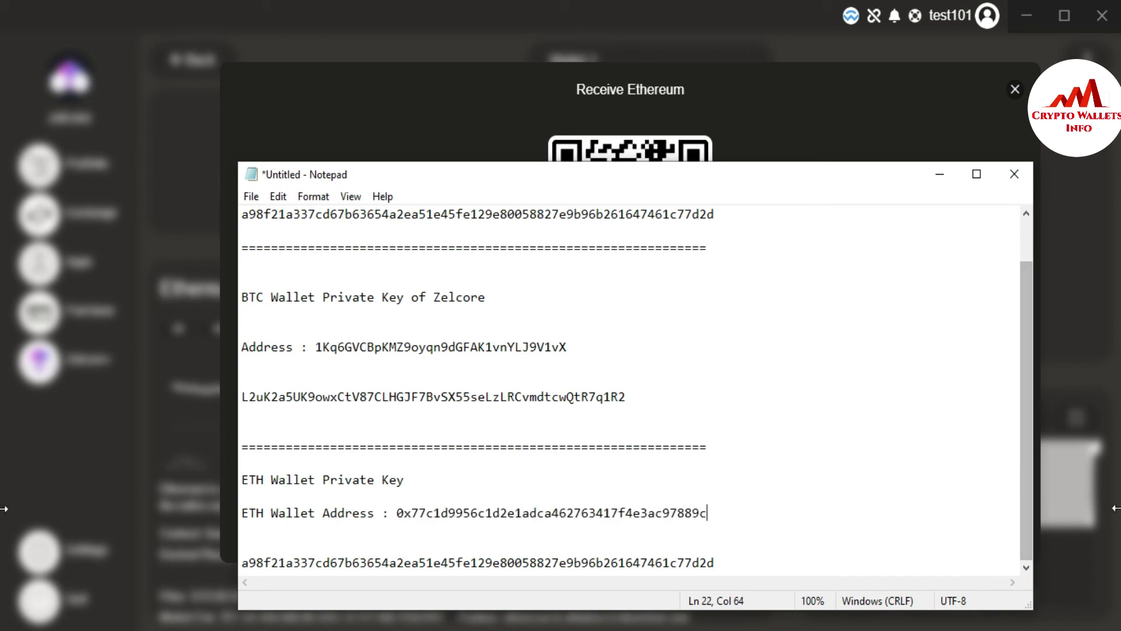
pyautogui.scroll(1, 1021, 464)
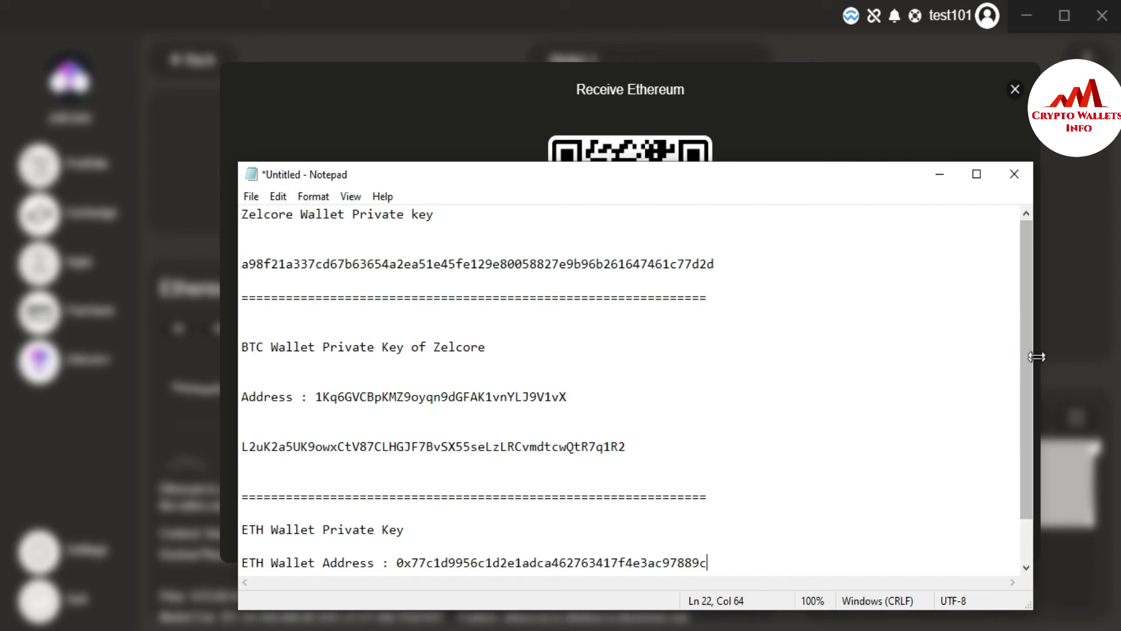
pyautogui.scroll(-1, 1018, 423)
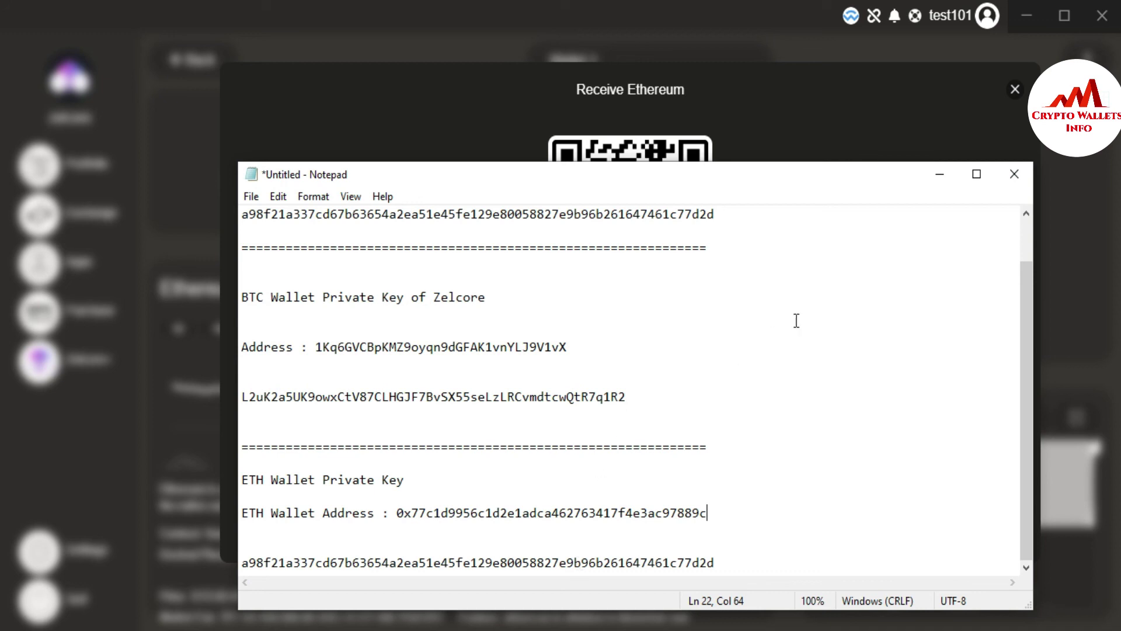
pyautogui.click(939, 174)
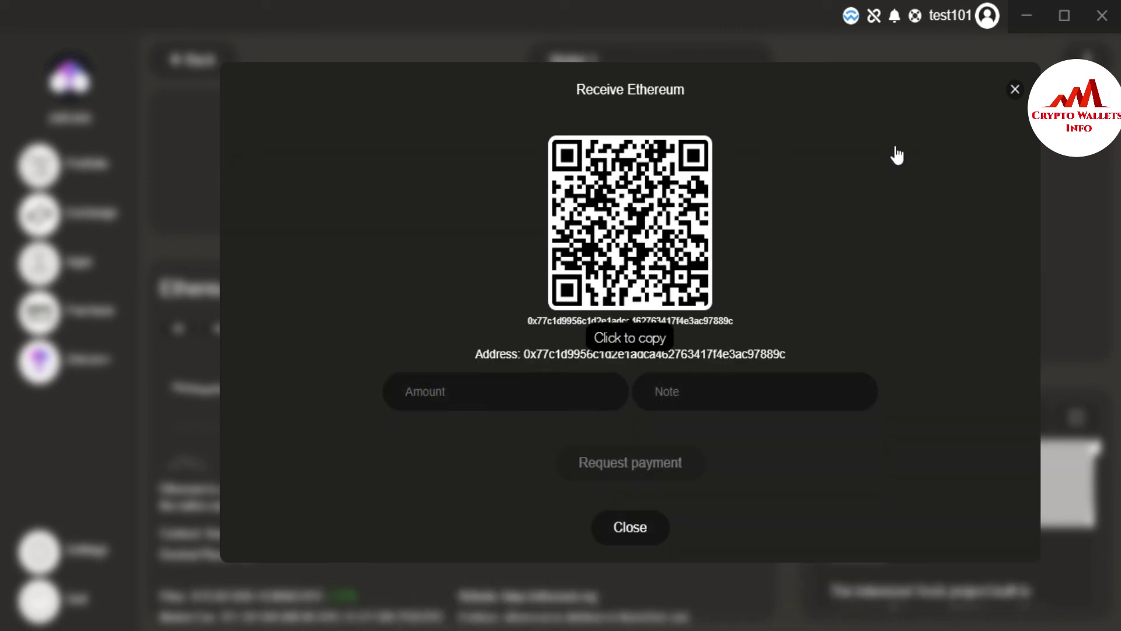
# Close Zelcore's Receive dialog and switch Opera from the YouTube tab back to cryptowalletsinfo.com.
pyautogui.click(1015, 89)
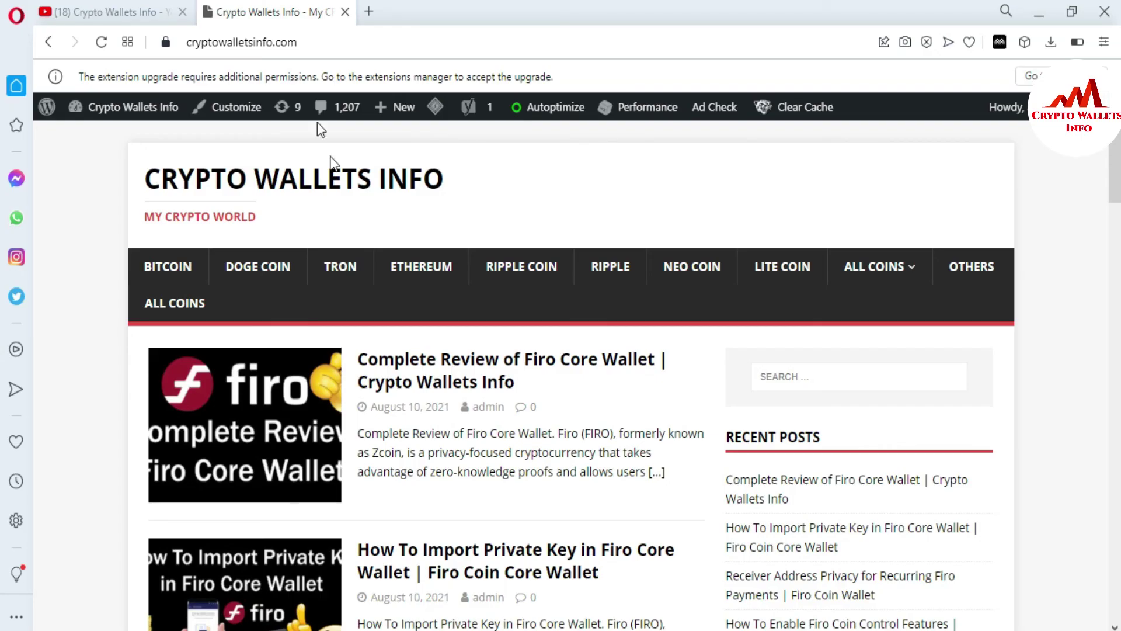
pyautogui.click(85, 16)
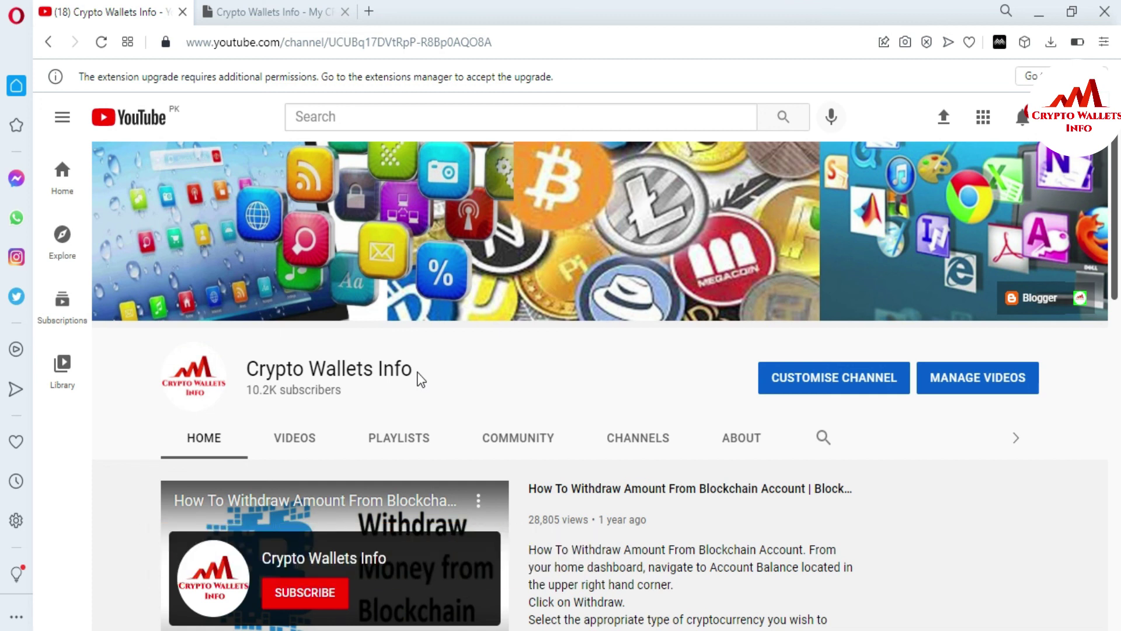
pyautogui.click(304, 11)
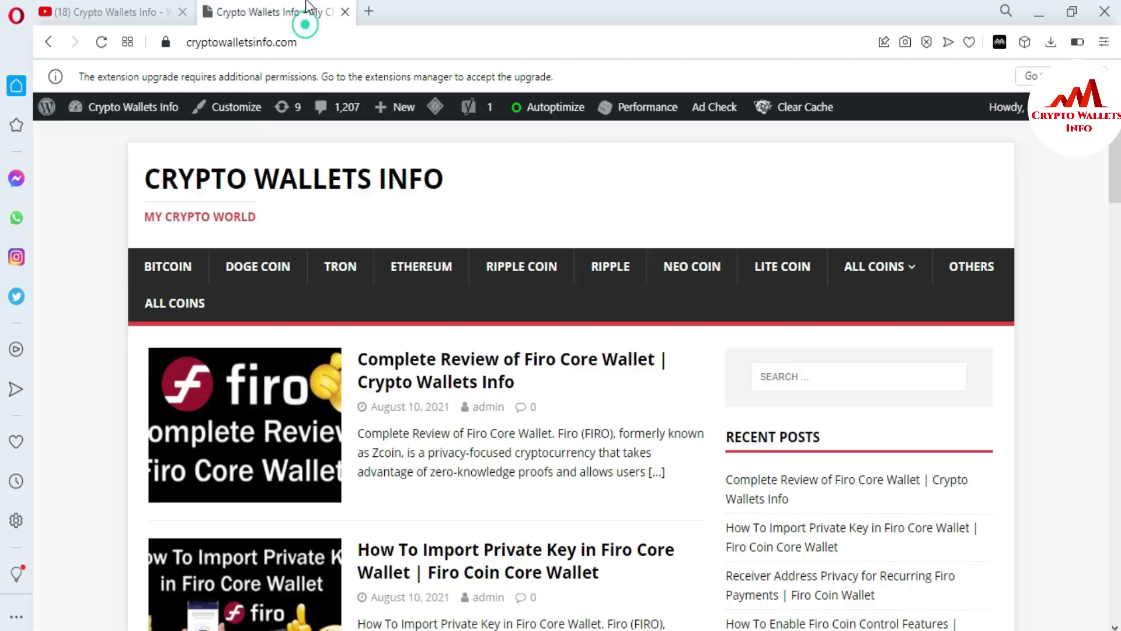